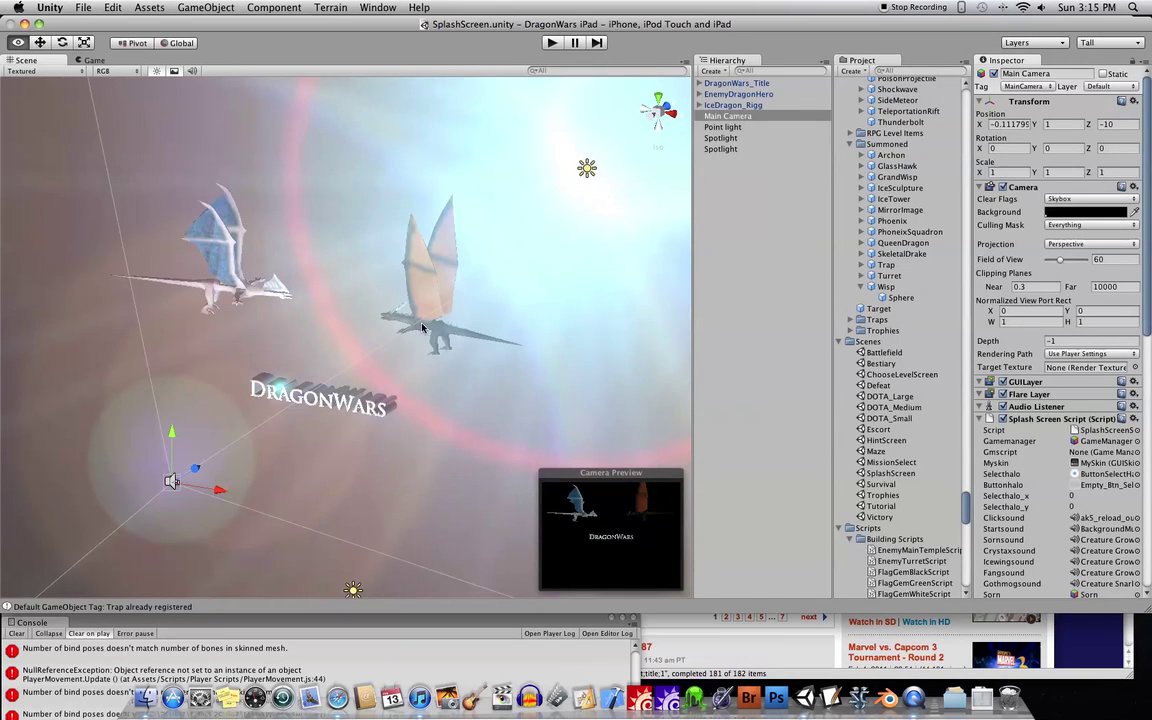
# Clear the console messages and select the ice dragon in the splash screen scene
pyautogui.keyDown('alt'); pyautogui.moveTo(348, 218); pyautogui.dragTo(313, 322); pyautogui.keyUp('alt')
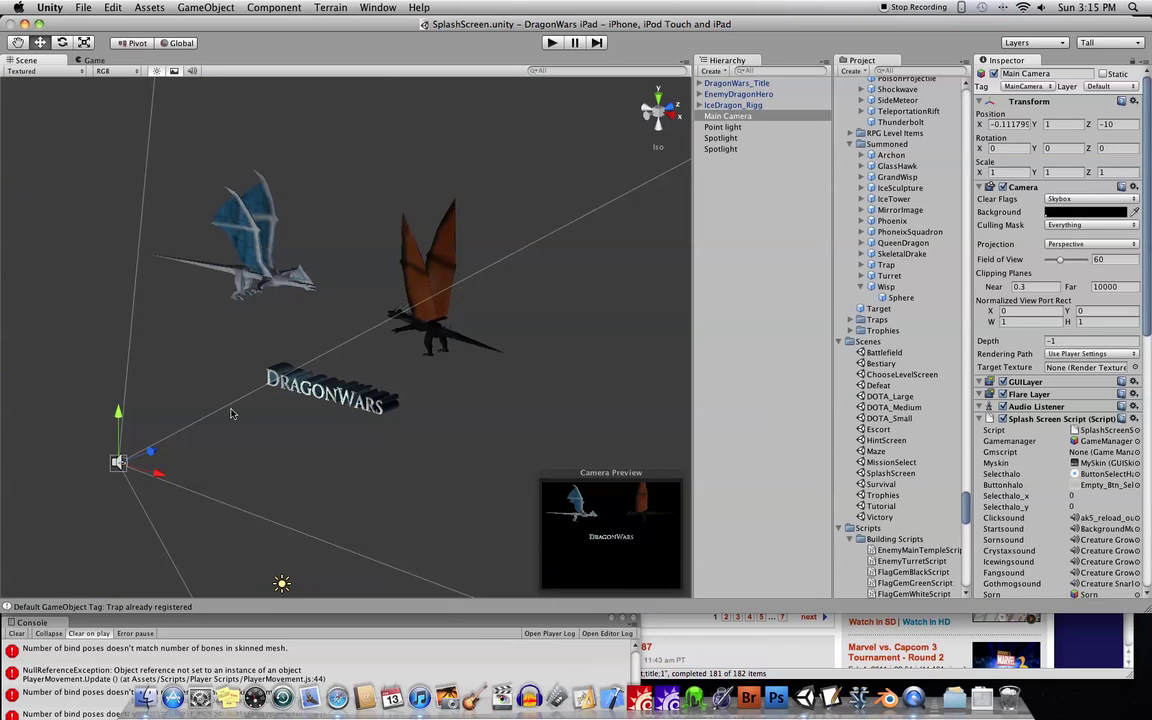
pyautogui.click(17, 634)
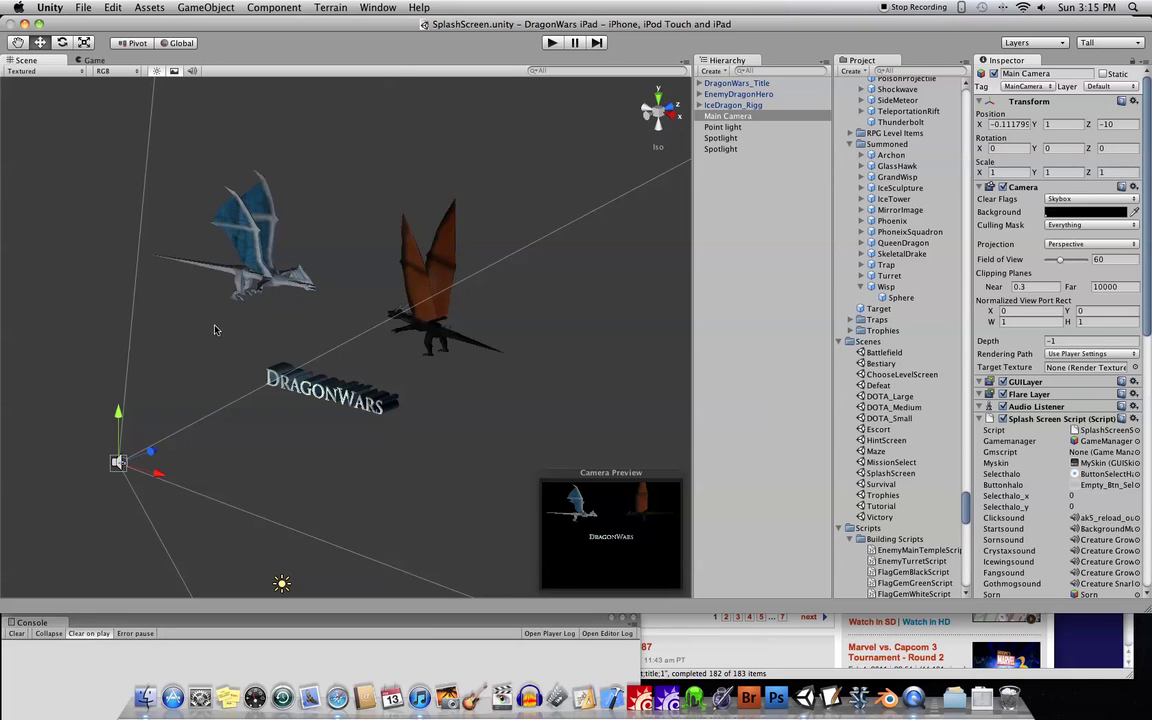
pyautogui.click(255, 236)
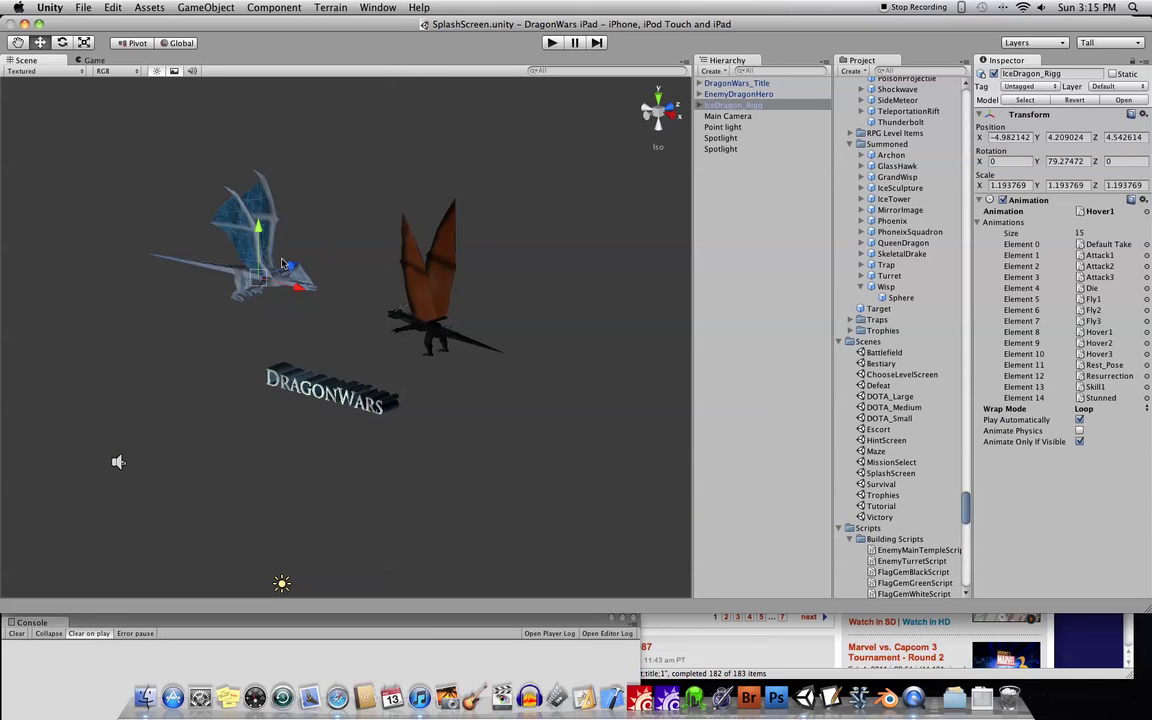
# Run the game and start a small-map Defense of the Ancients match with the IceWing hero
pyautogui.click(551, 42)
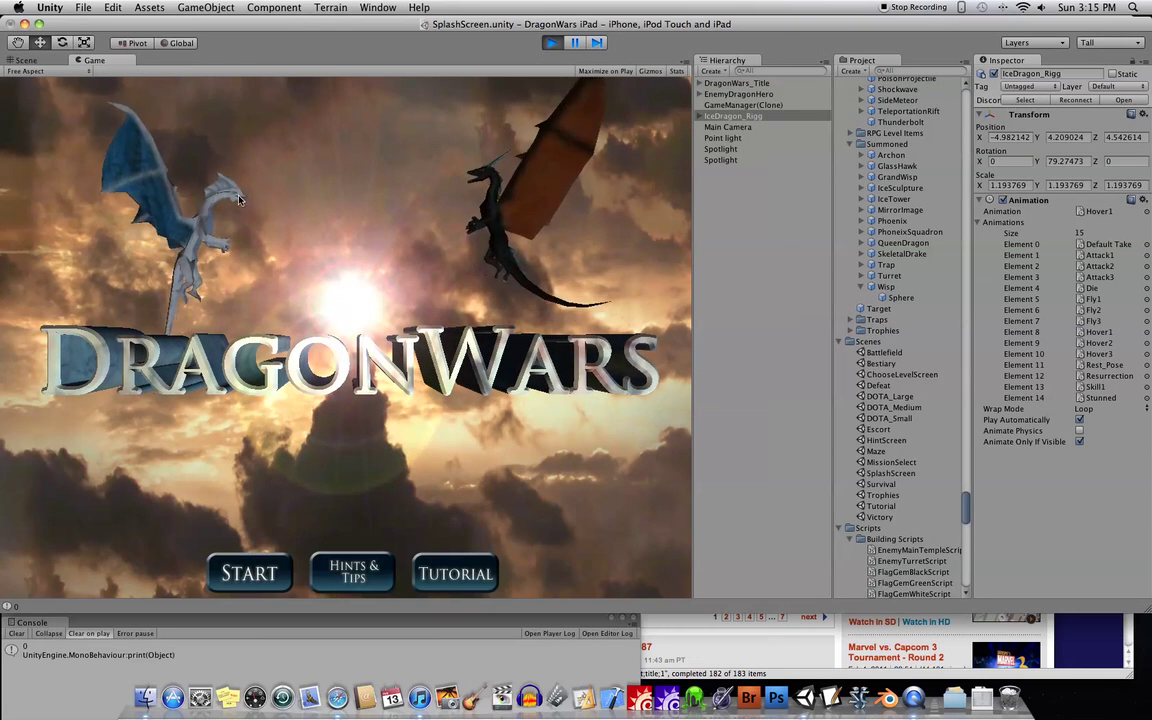
pyautogui.click(282, 571)
pyautogui.click(318, 238)
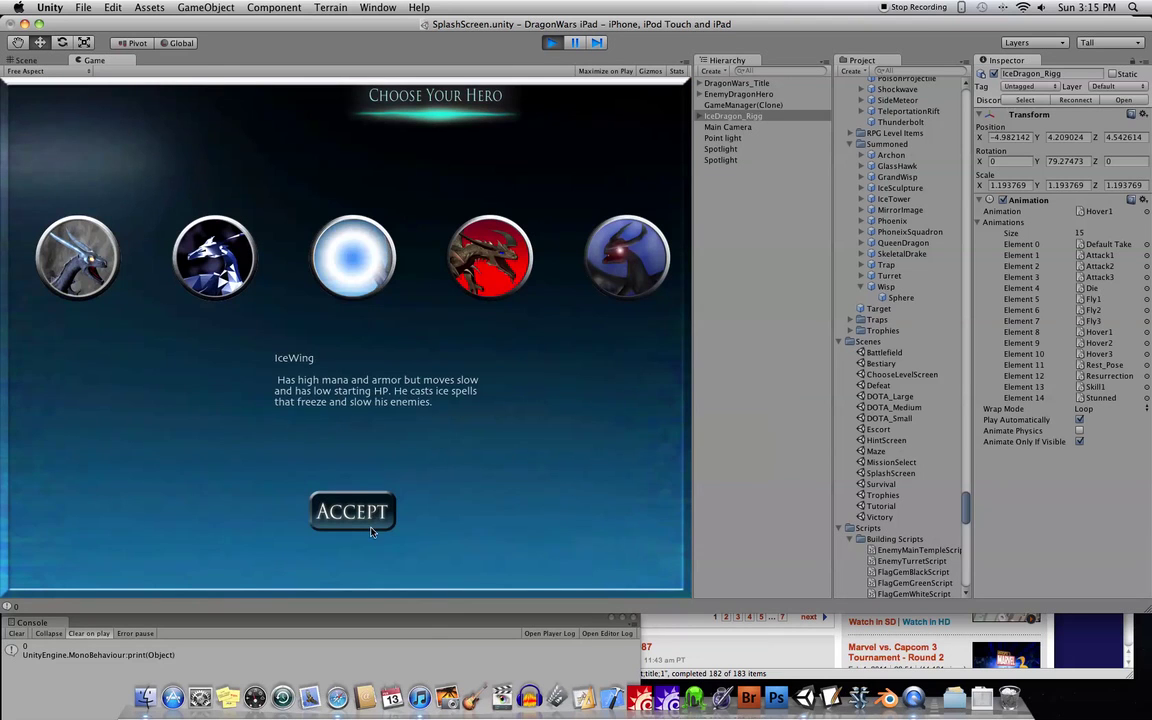
pyautogui.click(336, 478)
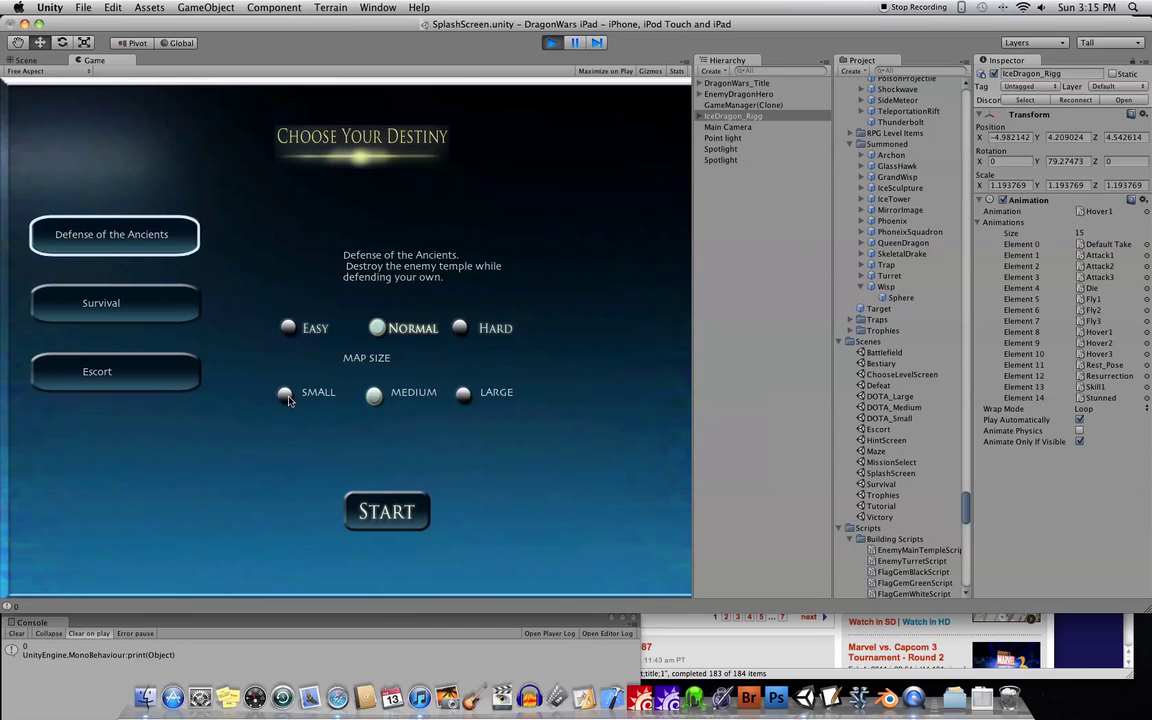
pyautogui.click(286, 396)
pyautogui.click(390, 513)
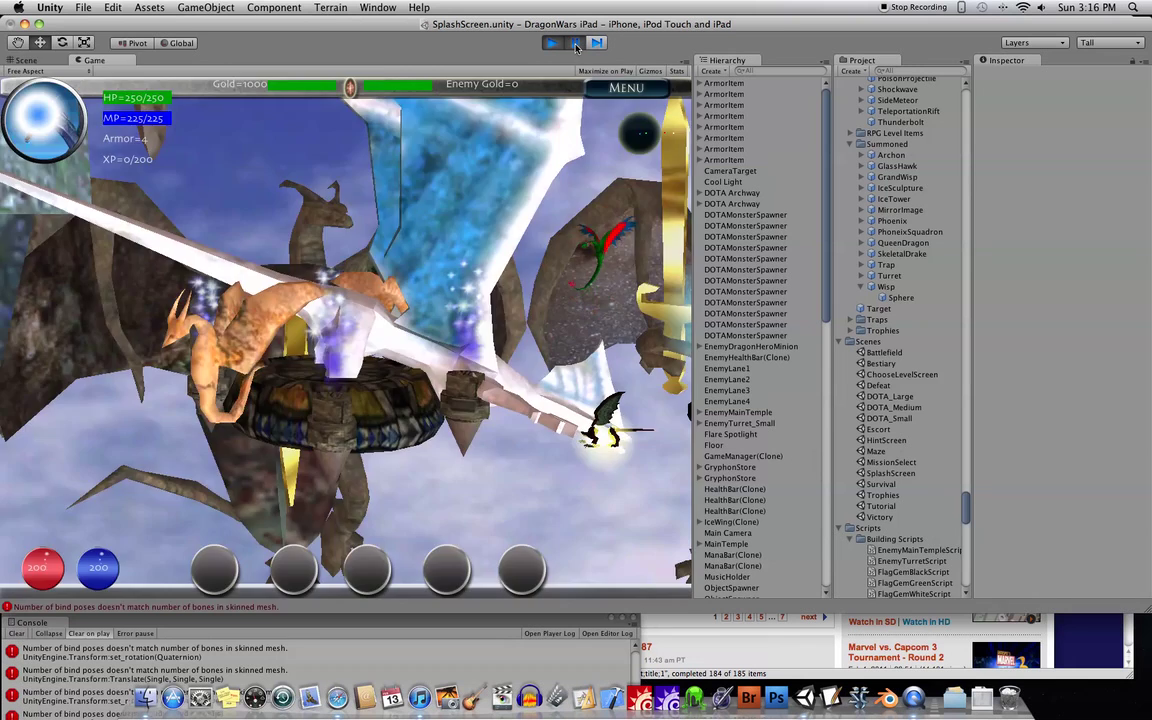
# Pause the running match, inspect the first bind-pose error in the enlarged console, and stop play mode
pyautogui.press('super+1')
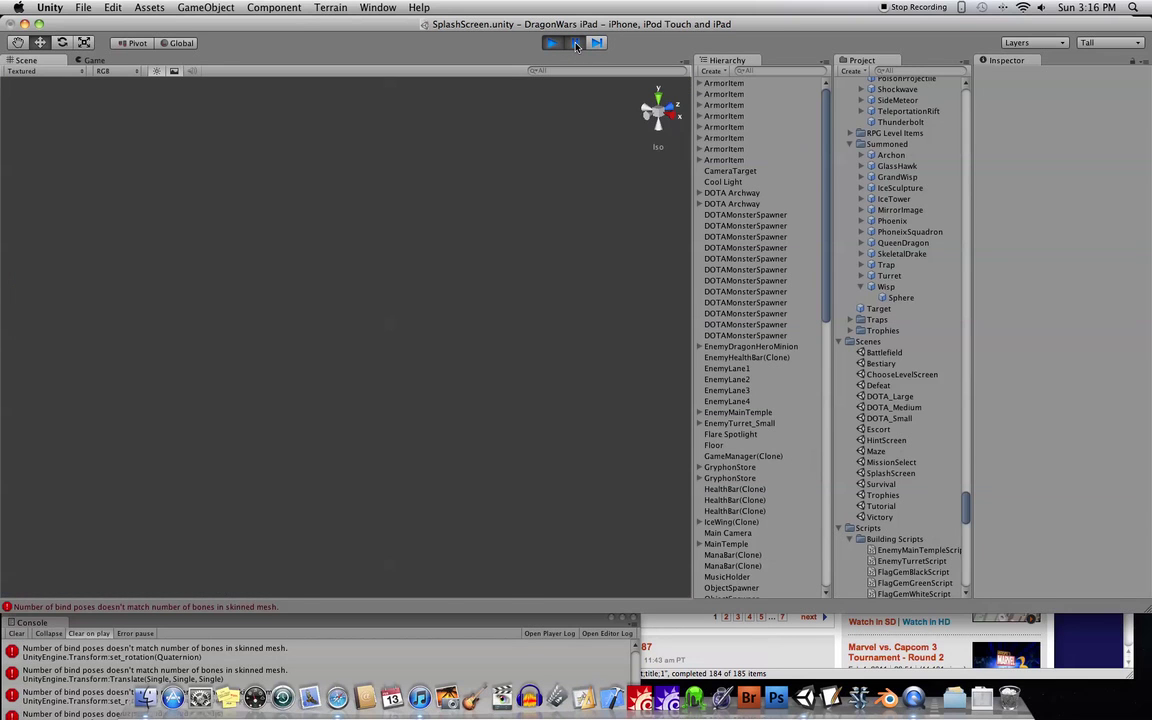
pyautogui.press('super+2')
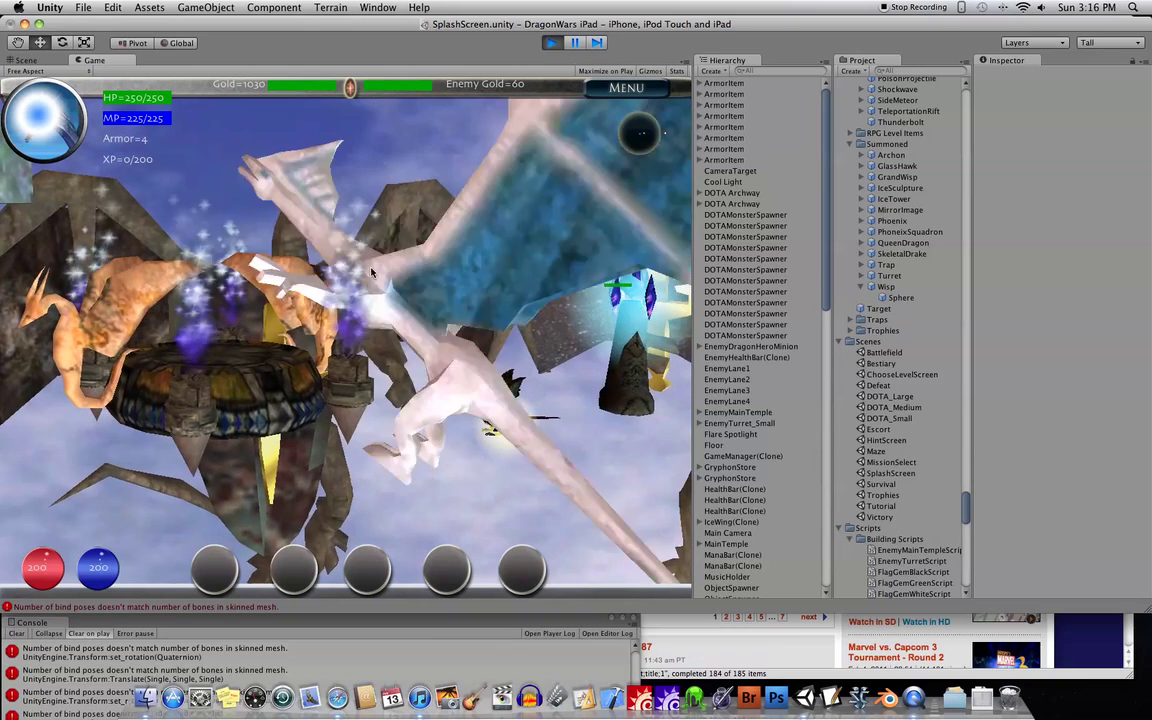
pyautogui.press('super+1')
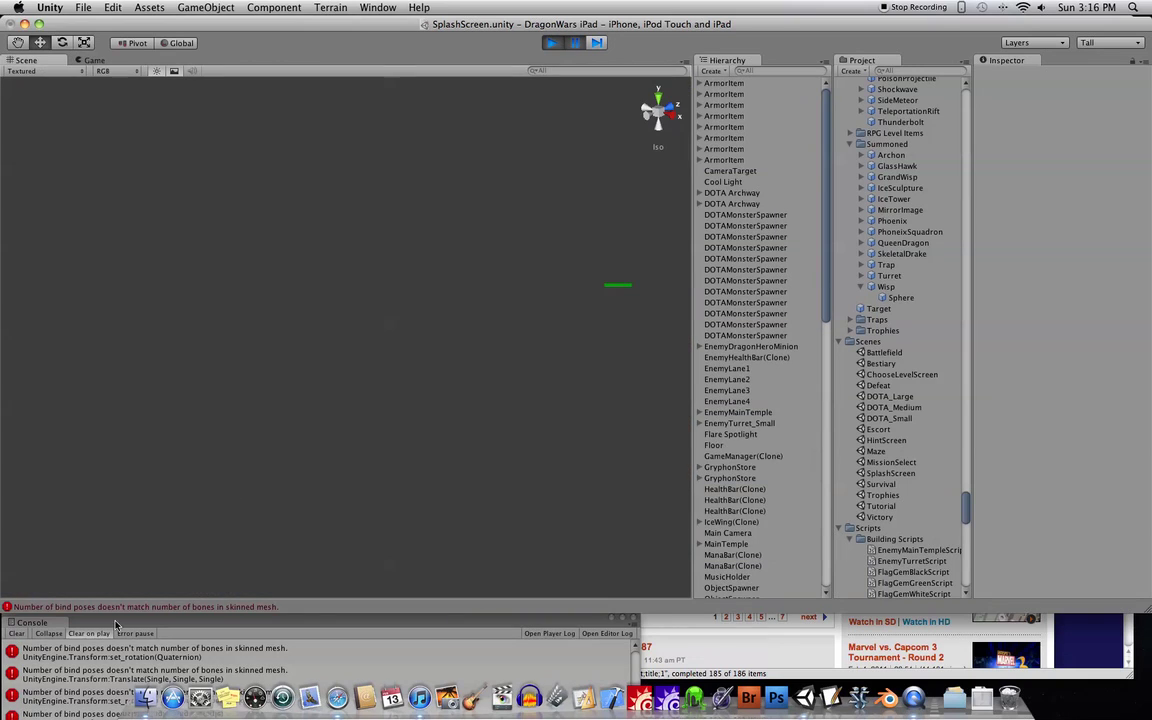
pyautogui.click(113, 657)
pyautogui.moveTo(150, 622); pyautogui.dragTo(201, 200)
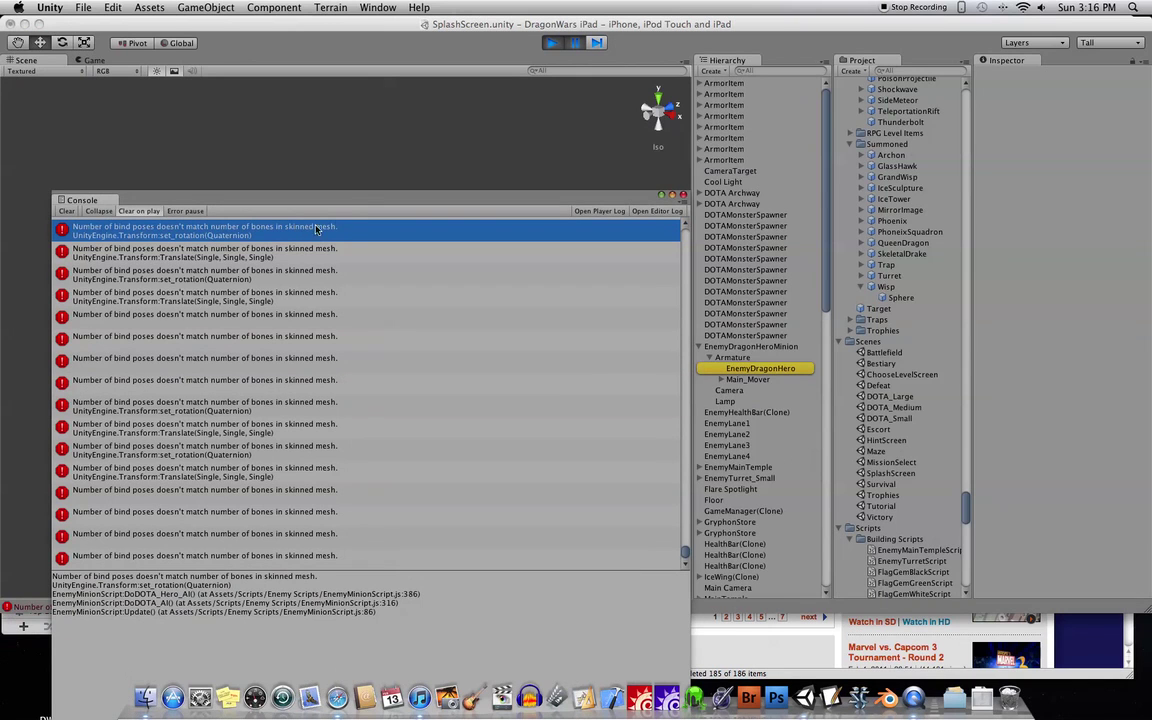
pyautogui.moveTo(365, 208); pyautogui.dragTo(313, 627)
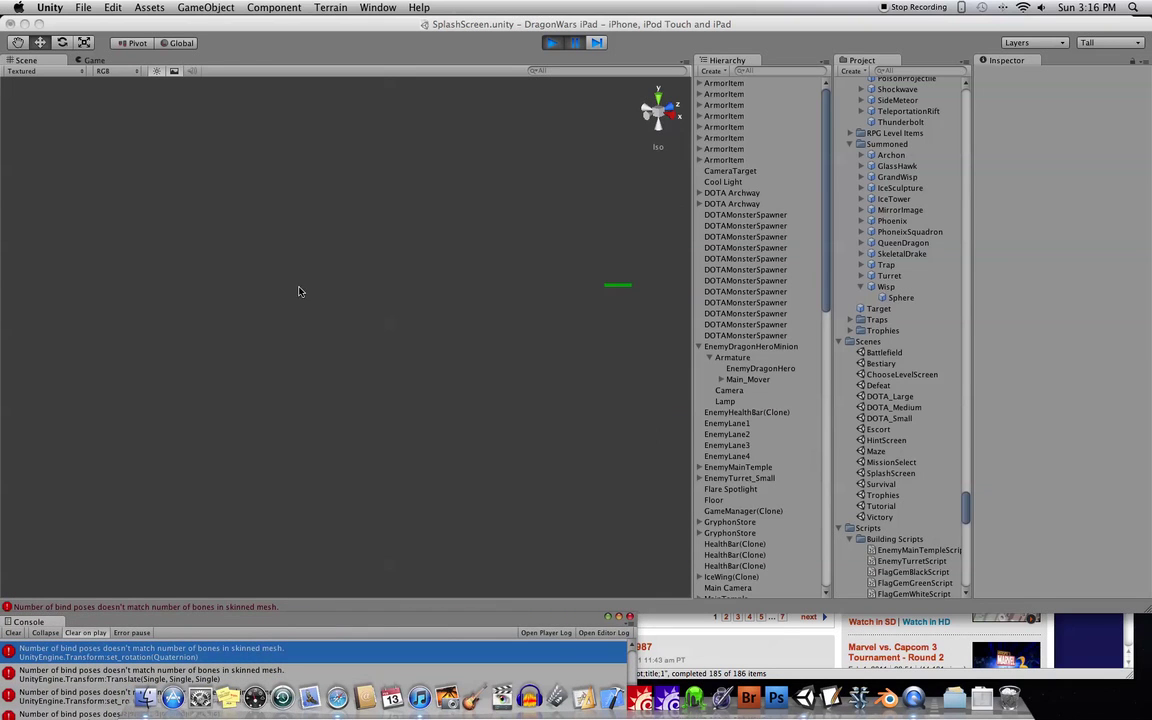
pyautogui.click(574, 43)
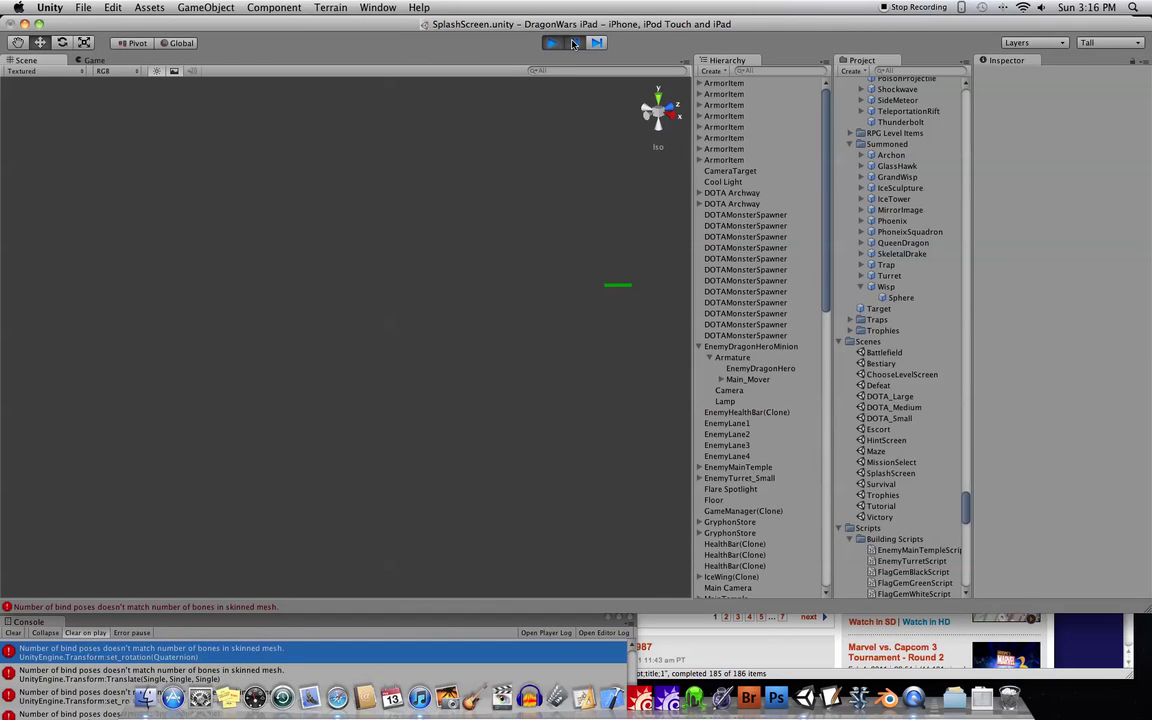
pyautogui.click(551, 43)
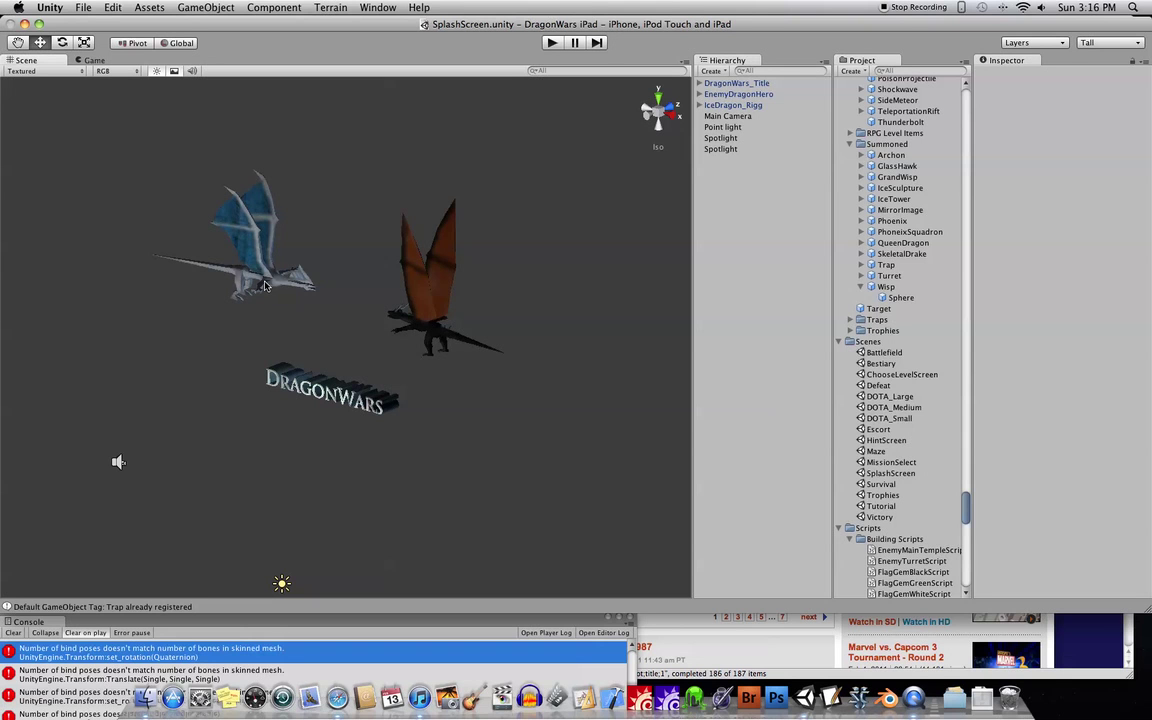
# Find the Sorn models in the project assets and review the first one's animation list and import settings
pyautogui.scroll(20, 905, 272)
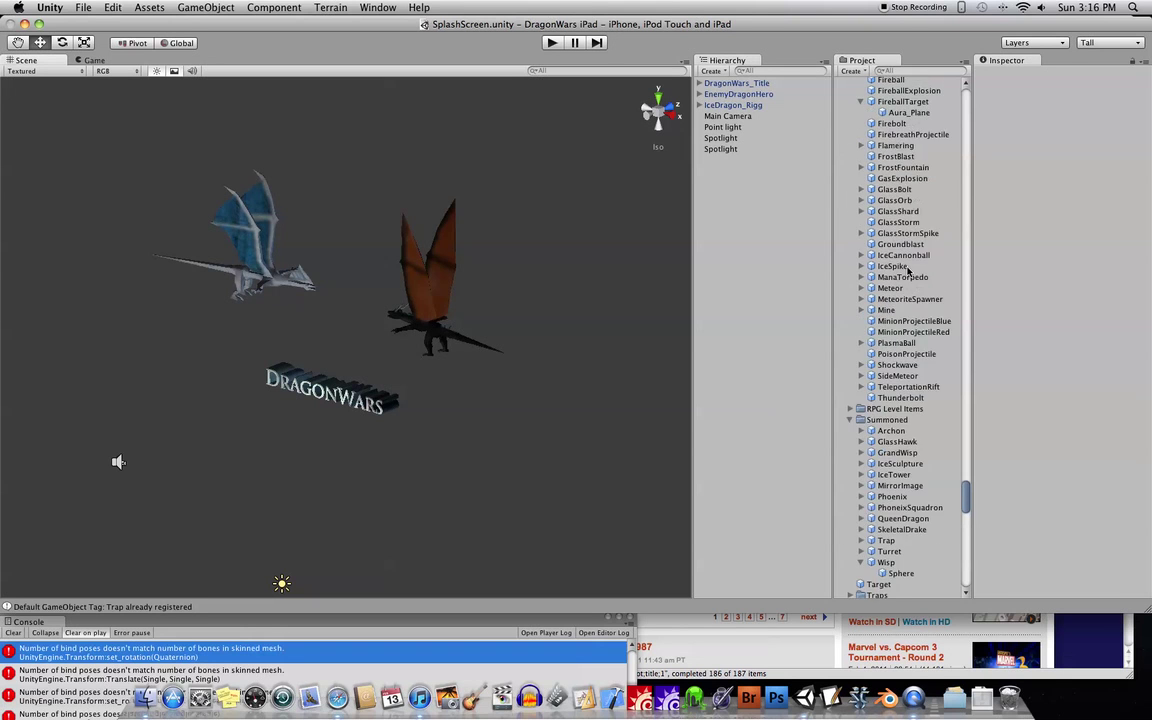
pyautogui.scroll(10, 907, 270)
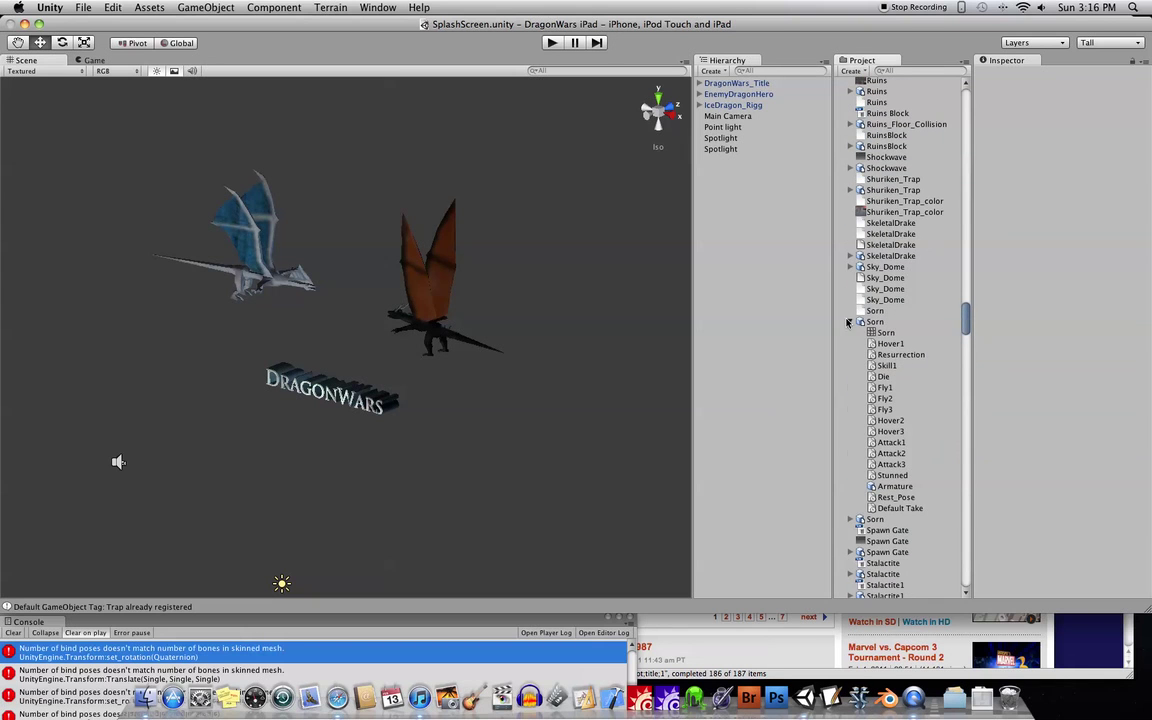
pyautogui.click(850, 321)
pyautogui.scroll(3, 885, 312)
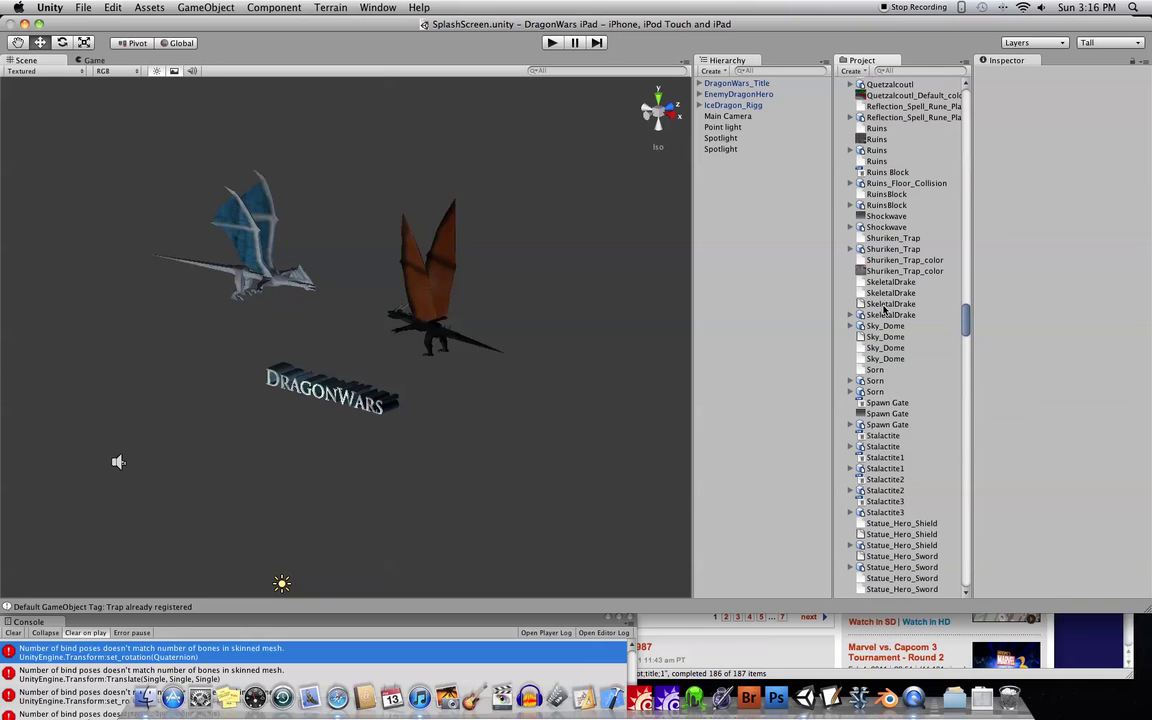
pyautogui.click(877, 381)
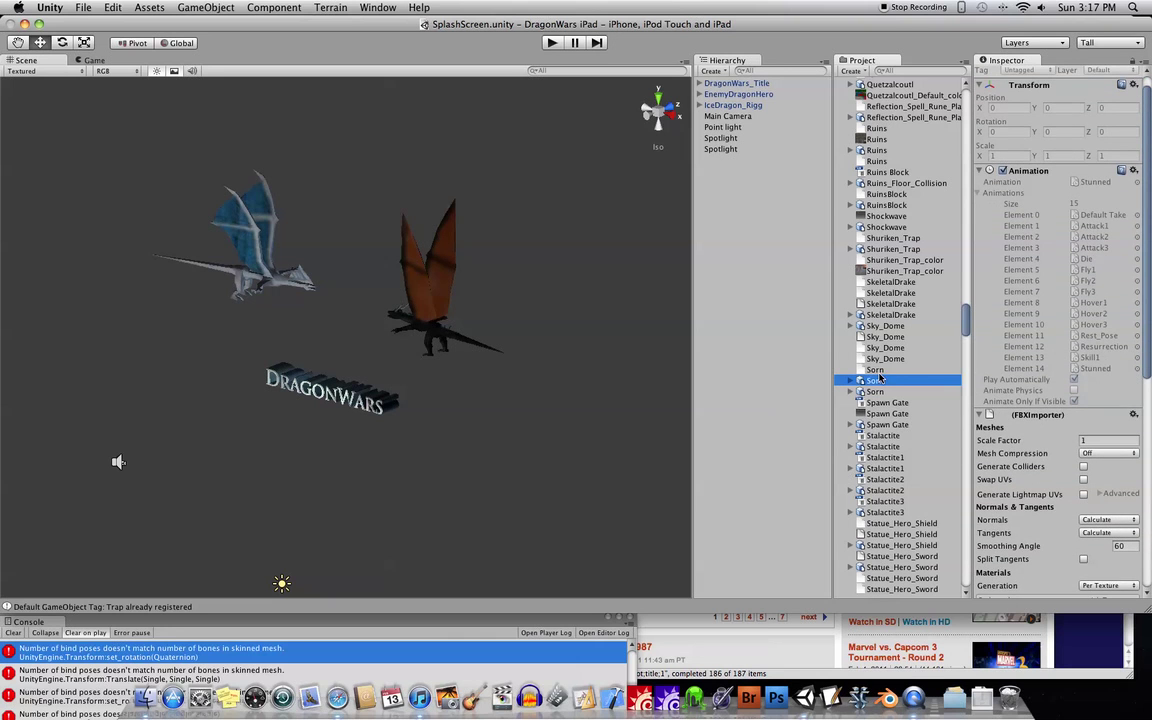
pyautogui.scroll(-10, 1077, 306)
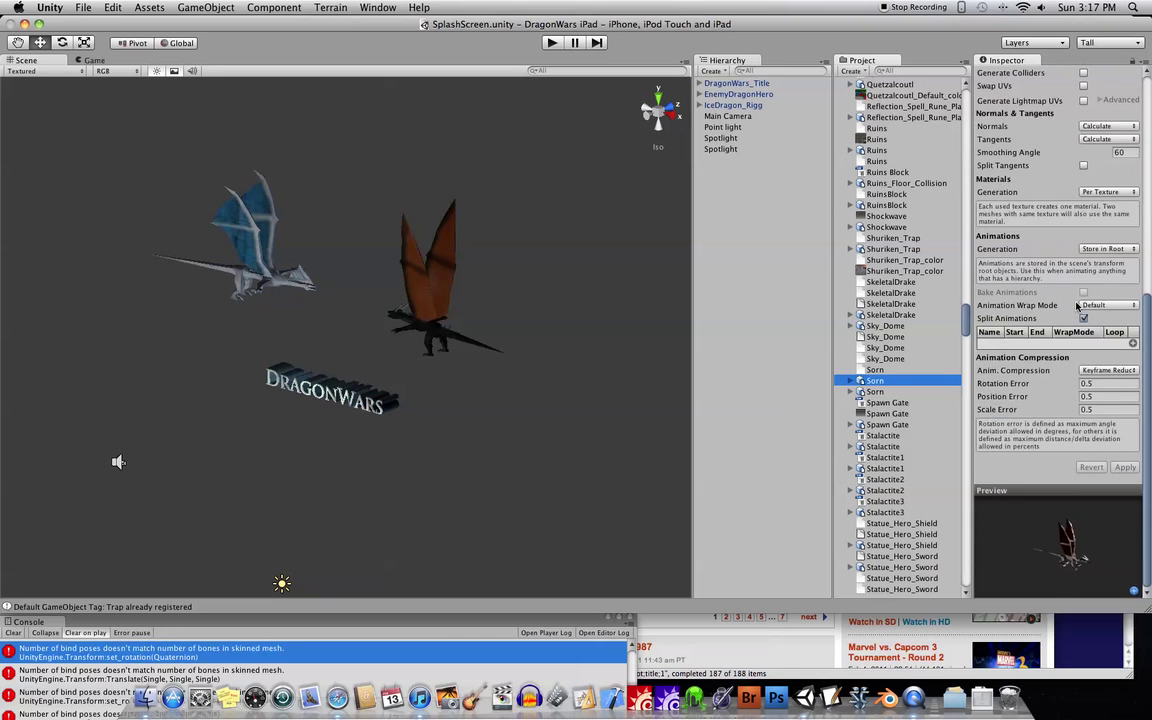
pyautogui.scroll(6, 1077, 306)
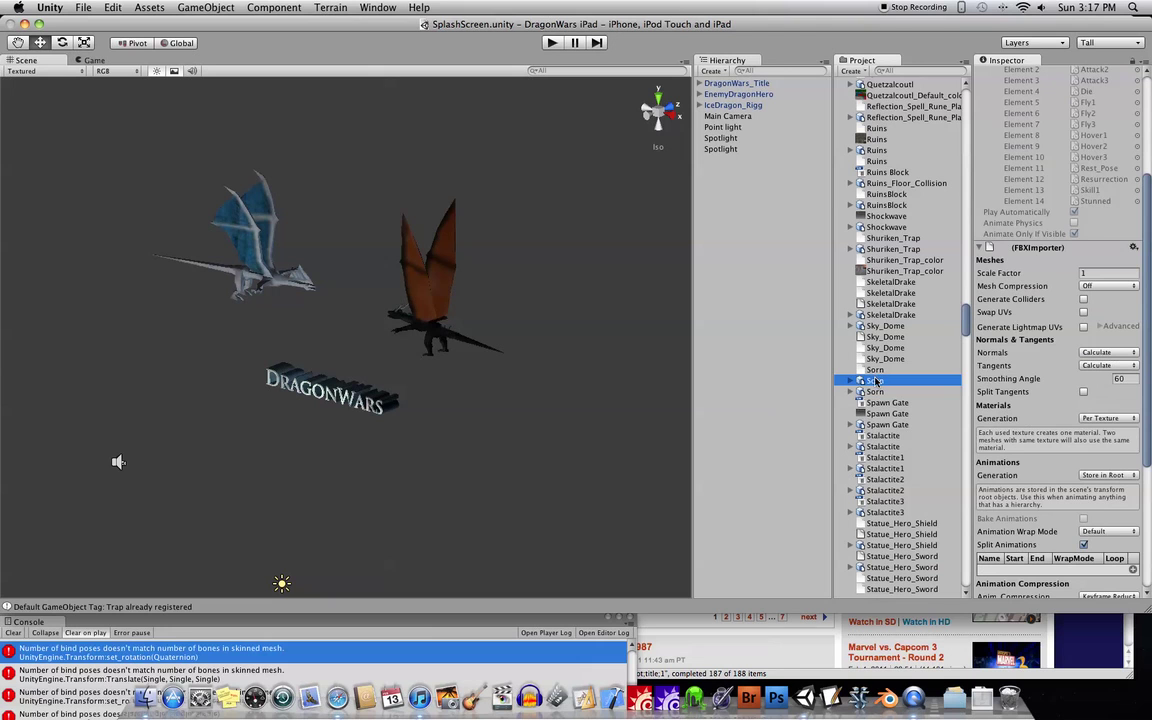
# Place both Sorn models in the scene for comparison and delete the two of them again
pyautogui.moveTo(872, 381); pyautogui.dragTo(452, 384)
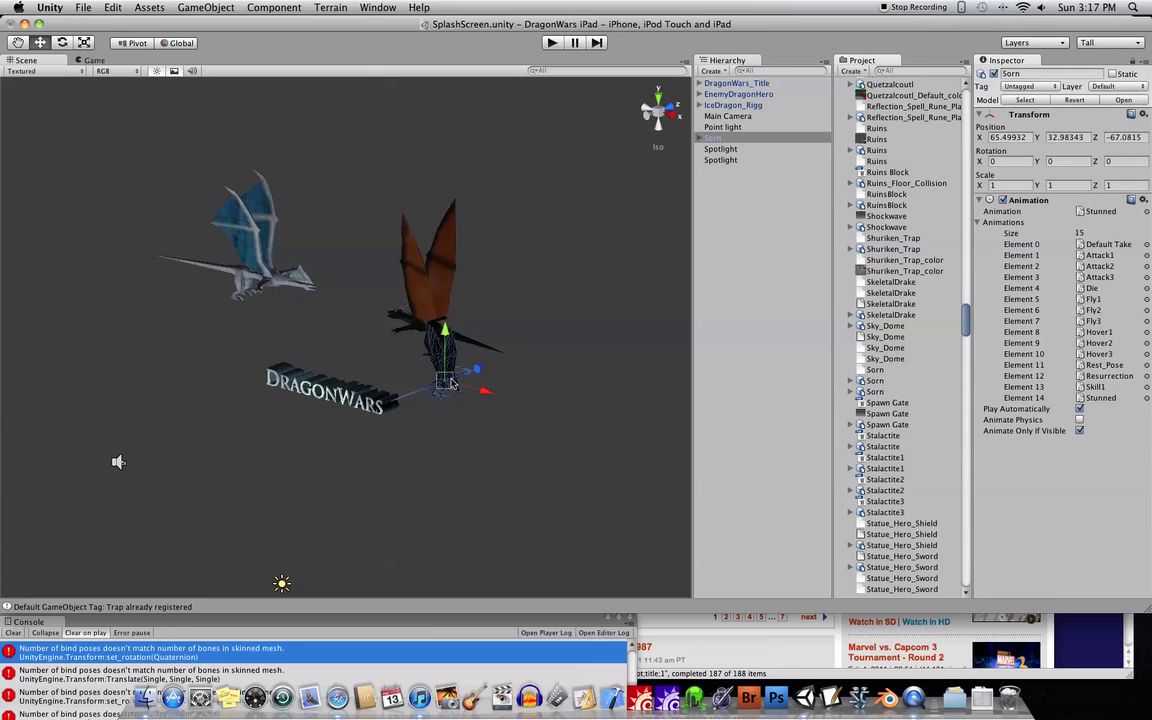
pyautogui.moveTo(875, 391); pyautogui.dragTo(539, 430)
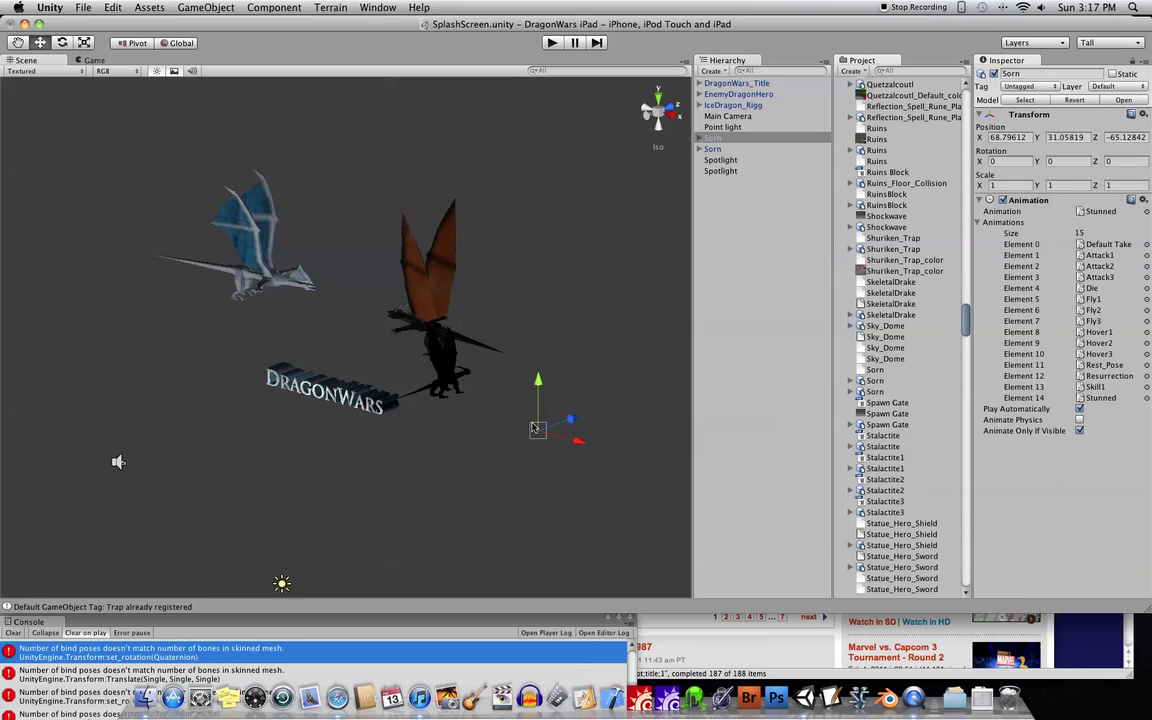
pyautogui.press('f')
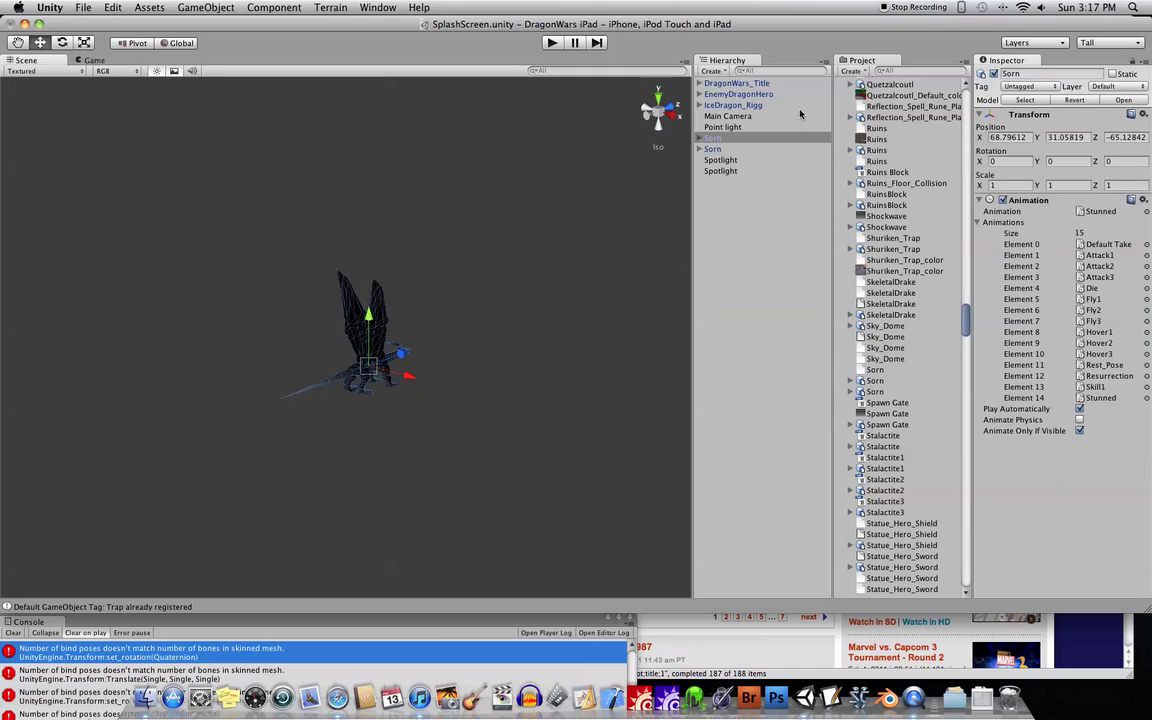
pyautogui.keyDown('shift'); pyautogui.click(712, 149); pyautogui.keyUp('shift')
pyautogui.press('super+BackSpace')
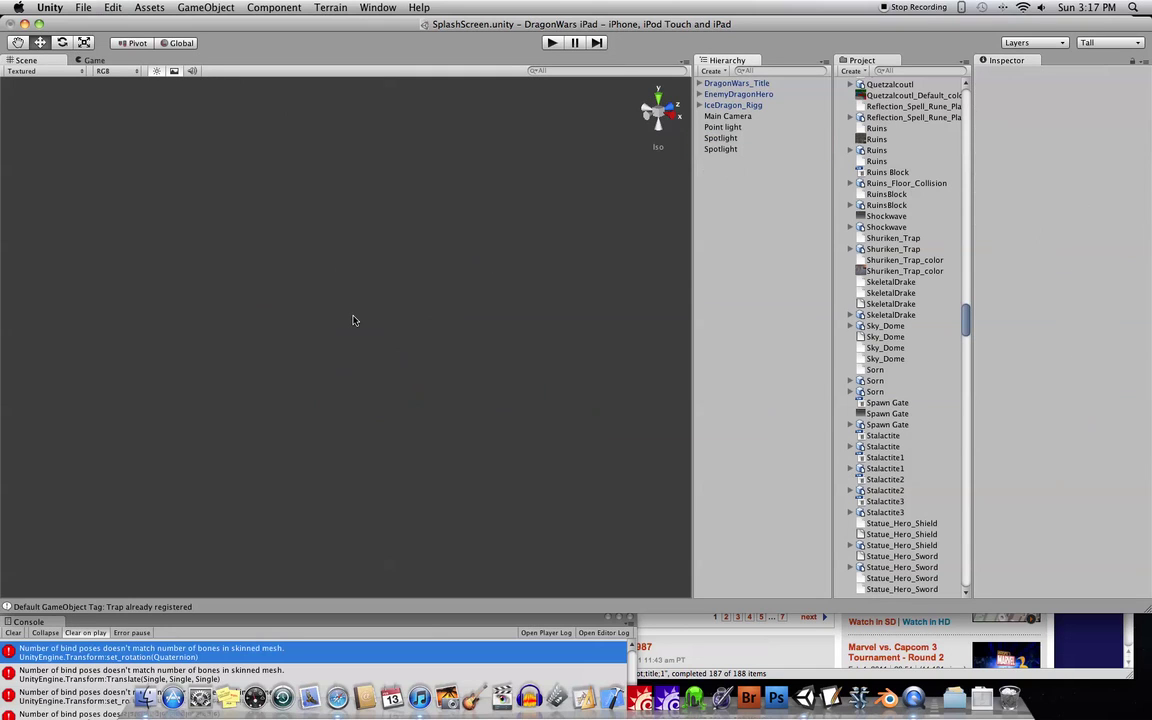
# Examine the IceDragon_Rigg and EnemyDragonHero models in the scene and test-run the splash screen briefly
pyautogui.click(733, 105)
pyautogui.press('f')
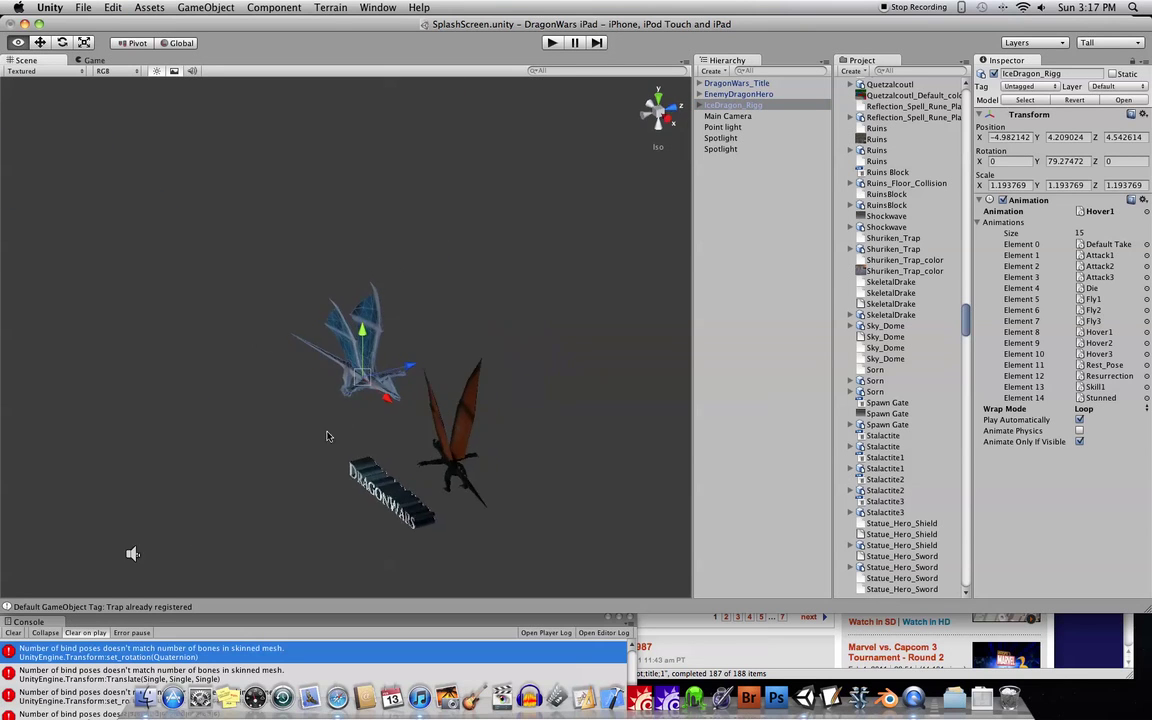
pyautogui.keyDown('alt'); pyautogui.moveTo(326, 436); pyautogui.dragTo(324, 345); pyautogui.keyUp('alt')
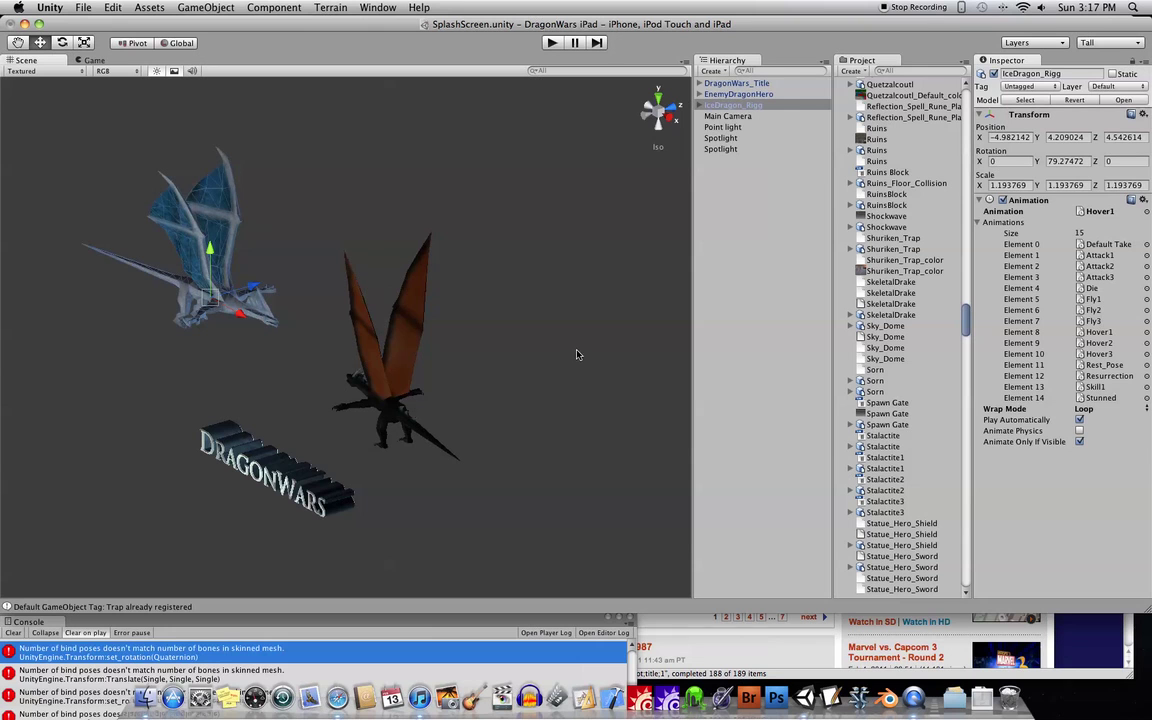
pyautogui.keyDown('alt'); pyautogui.moveTo(490, 334); pyautogui.dragTo(466, 328); pyautogui.keyUp('alt')
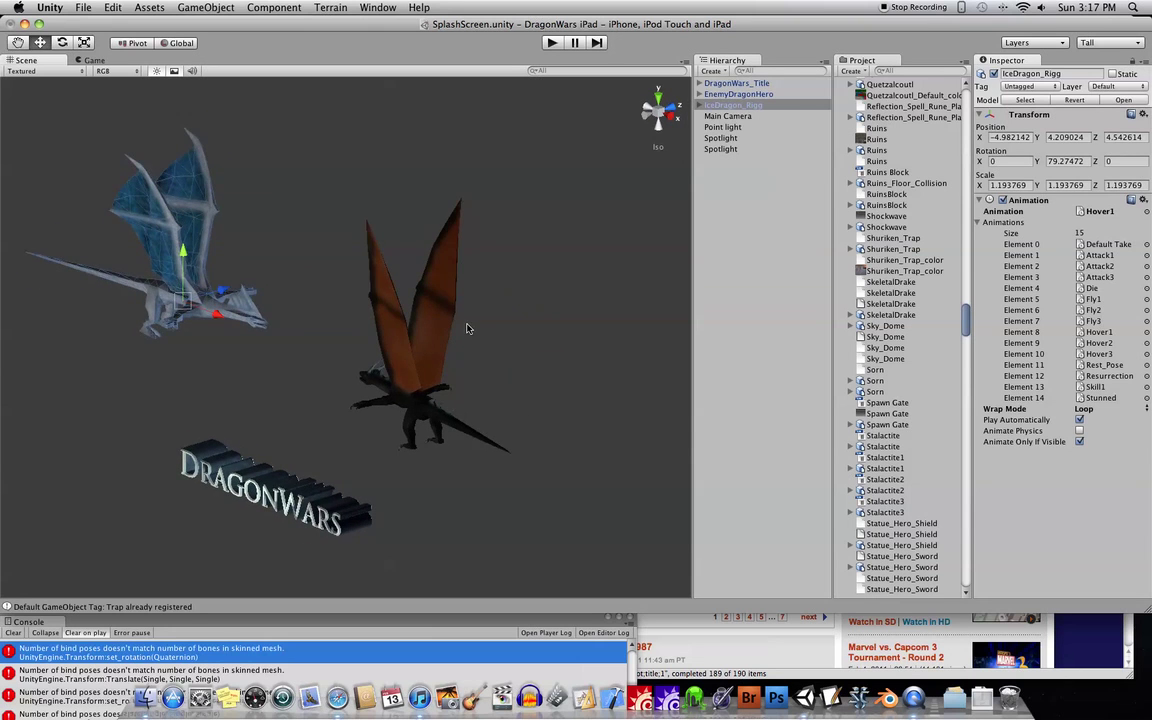
pyautogui.click(363, 346)
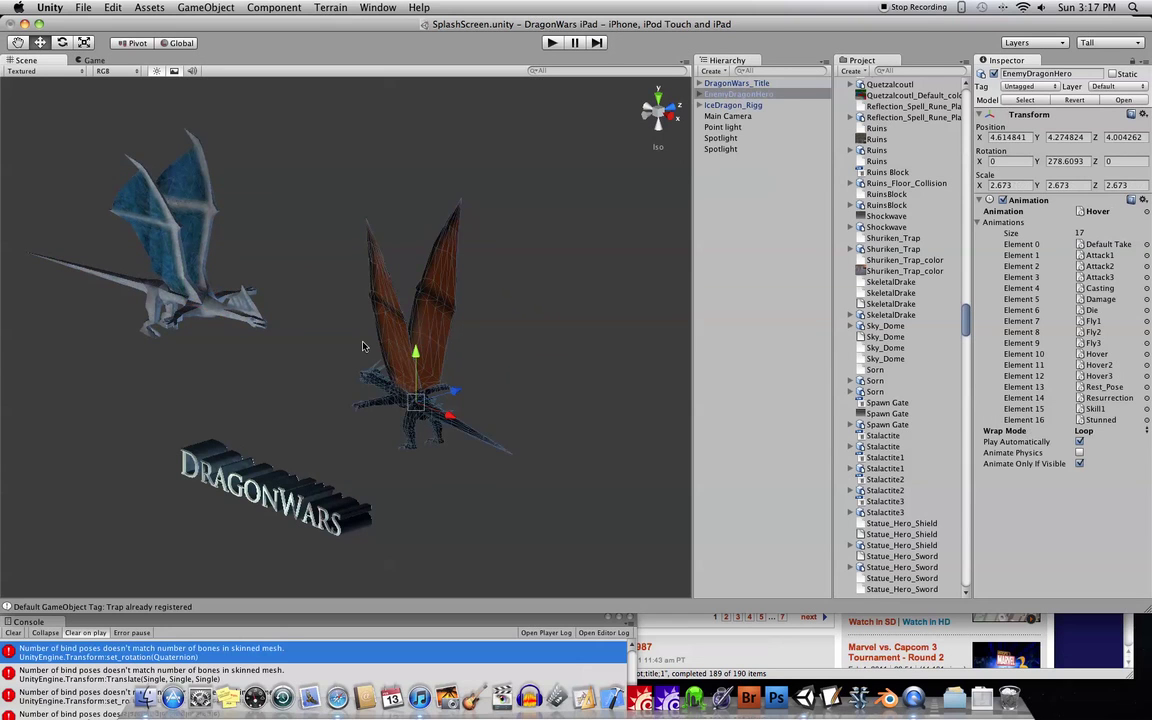
pyautogui.click(195, 246)
pyautogui.click(415, 330)
pyautogui.click(551, 43)
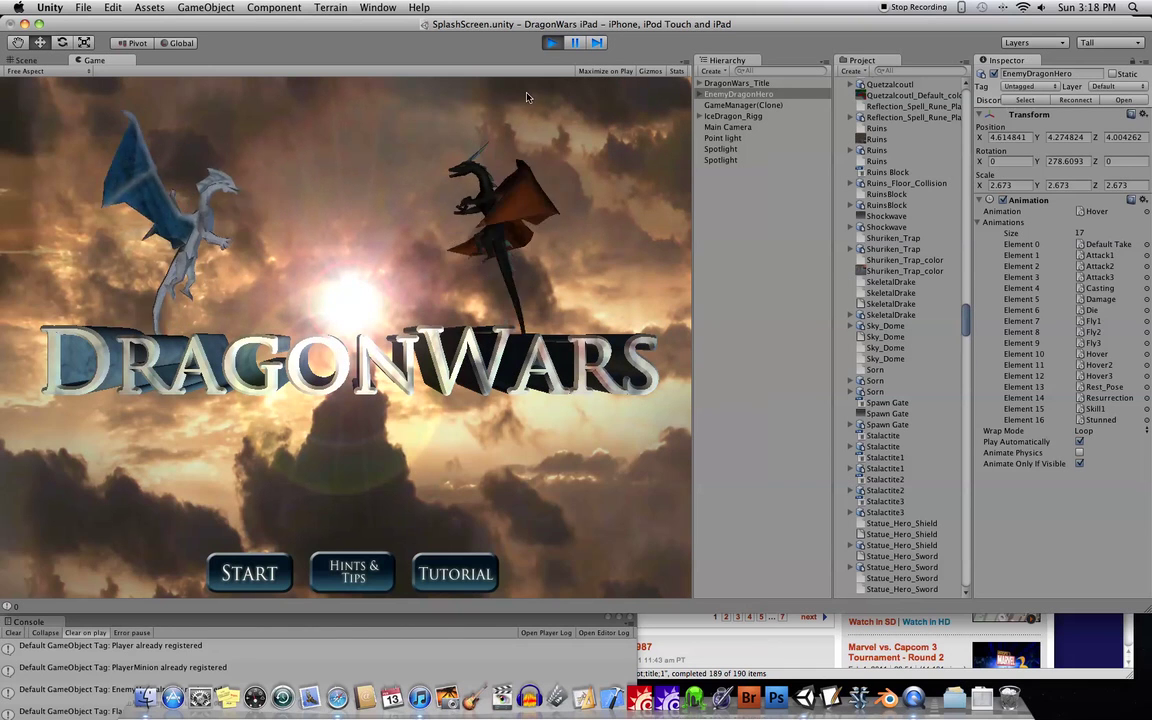
pyautogui.press('super+p')
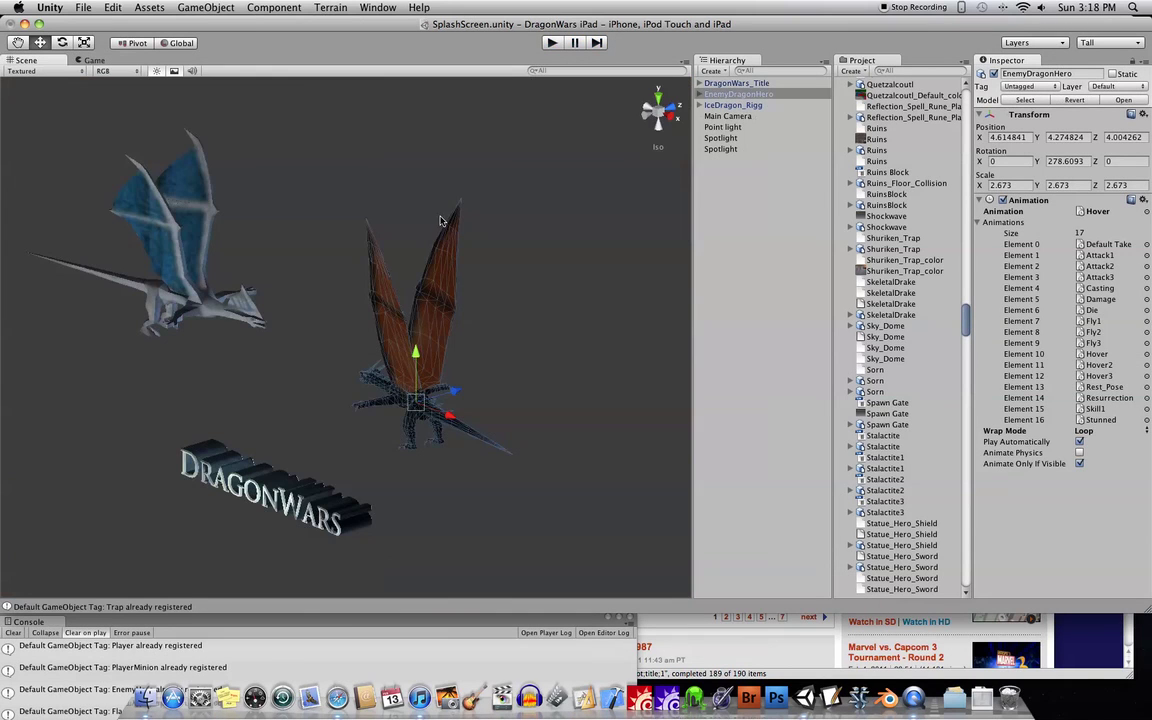
# Add the Crystax hero prefab to the empty area of the scene and frame it for a side view
pyautogui.scroll(-5, 345, 254)
pyautogui.keyDown('alt'); pyautogui.moveTo(345, 254); pyautogui.dragTo(280, 312); pyautogui.keyUp('alt')
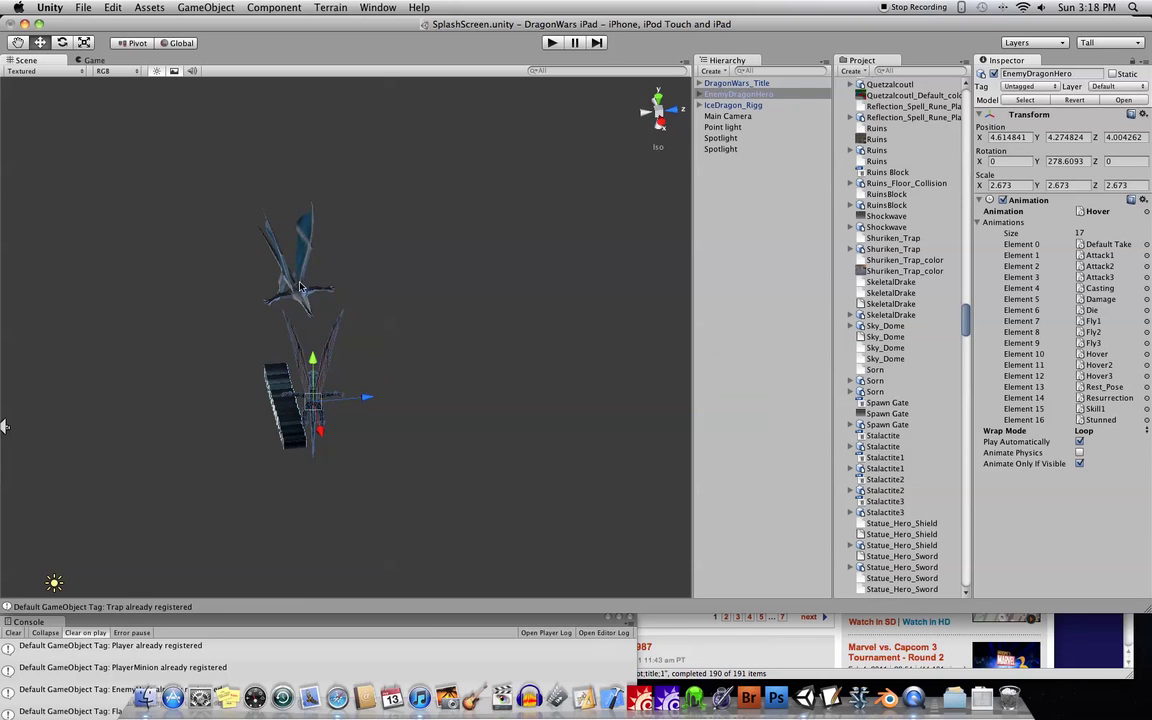
pyautogui.scroll(-15, 880, 328)
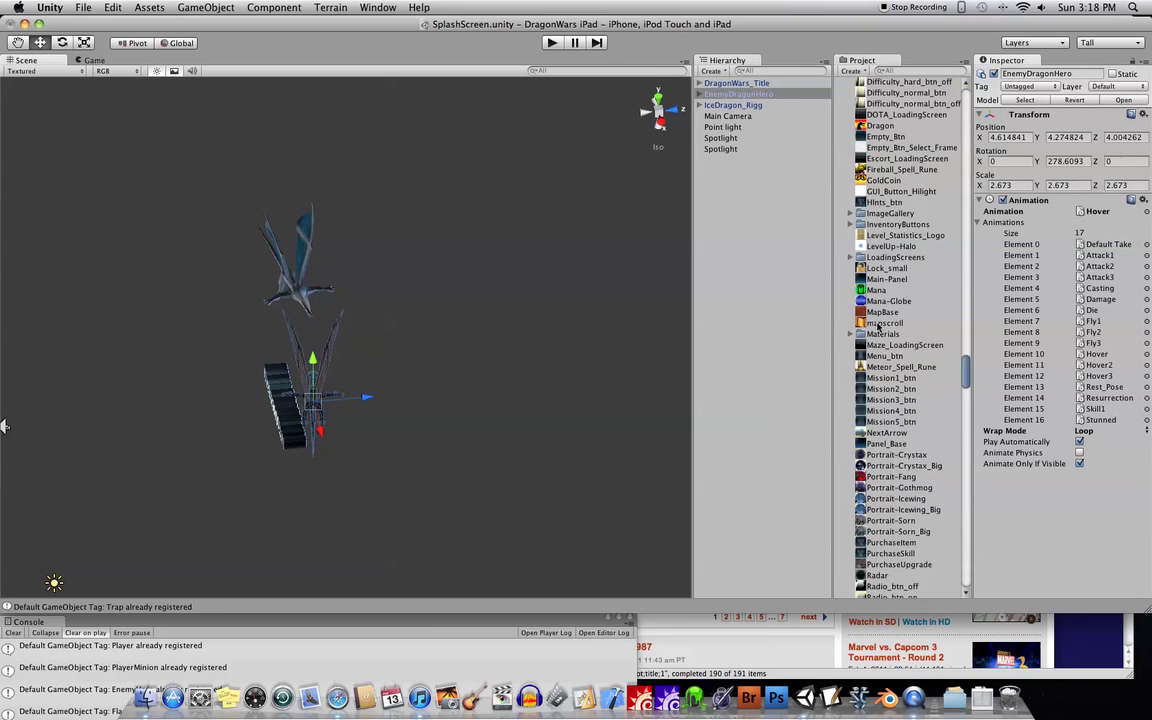
pyautogui.scroll(-20, 878, 328)
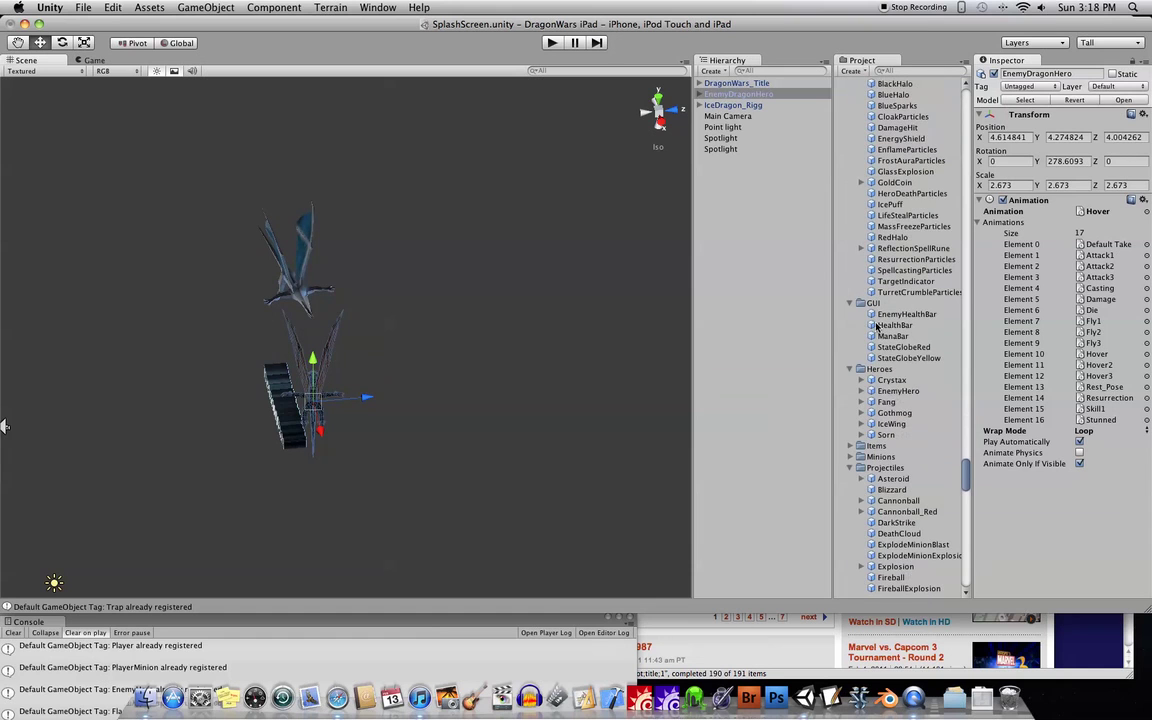
pyautogui.moveTo(893, 380); pyautogui.dragTo(401, 289)
pyautogui.moveTo(308, 288); pyautogui.dragTo(417, 287, button='middle')
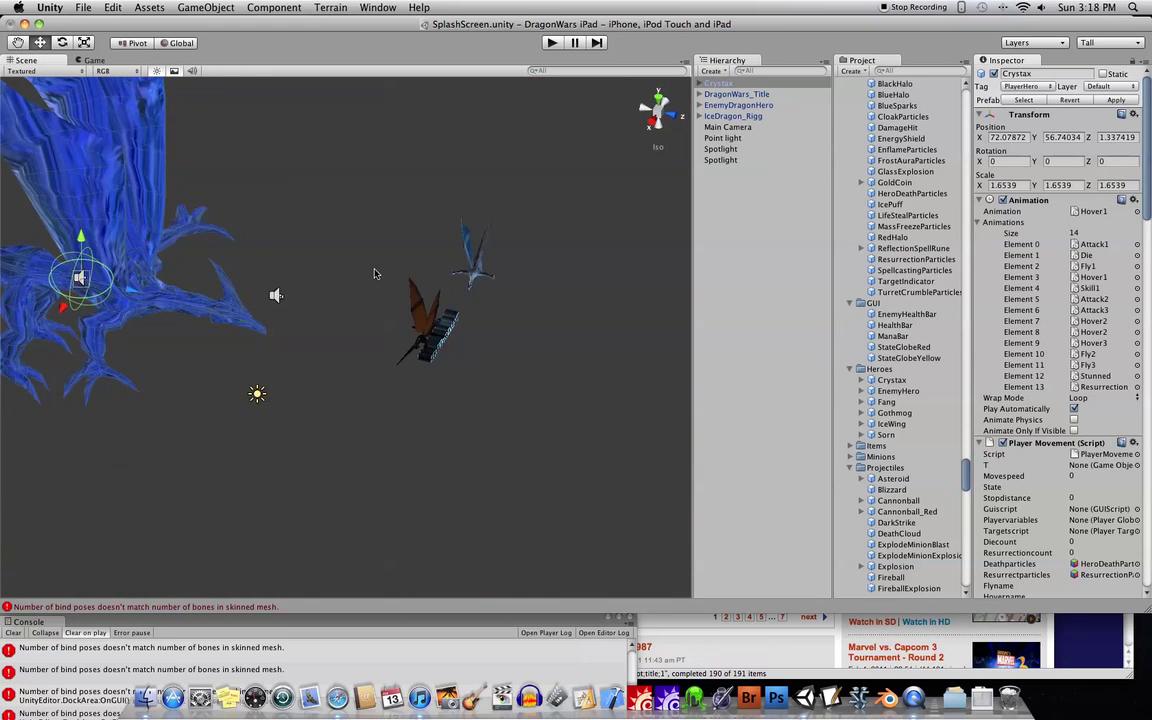
pyautogui.press('f')
pyautogui.keyDown('alt'); pyautogui.moveTo(219, 257); pyautogui.dragTo(387, 184); pyautogui.keyUp('alt')
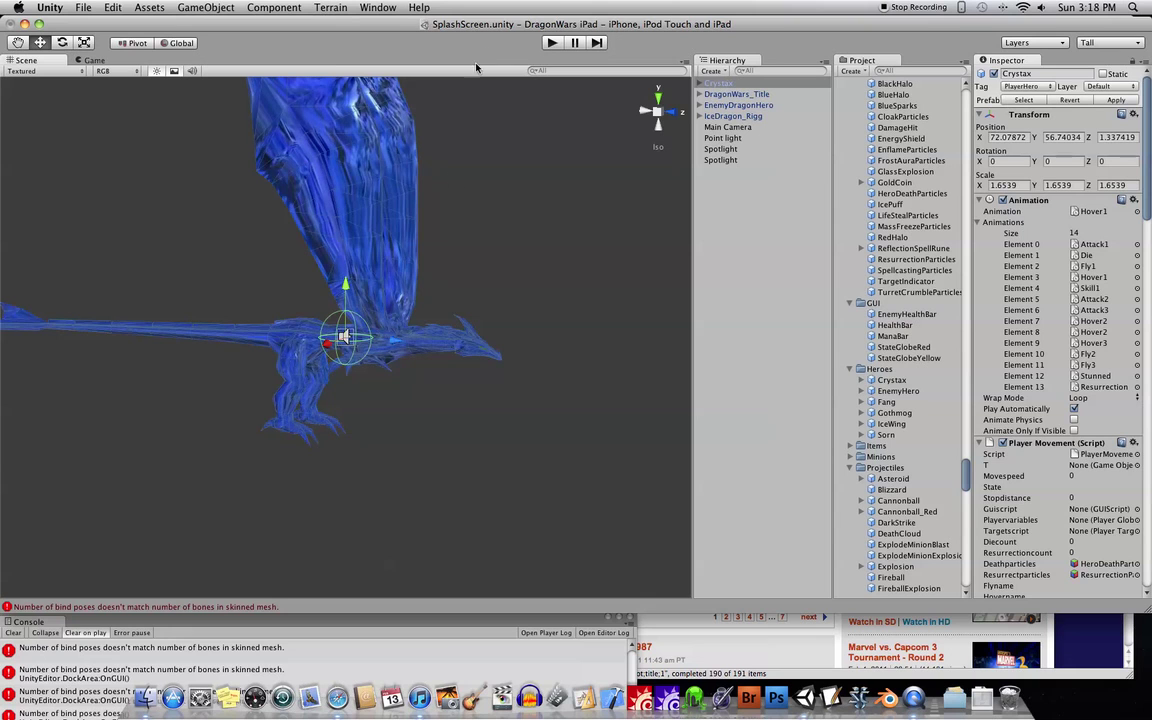
# Trace the logged bind-pose errors to their source object and examine the Crystax dragon from an angled view
pyautogui.click(85, 674)
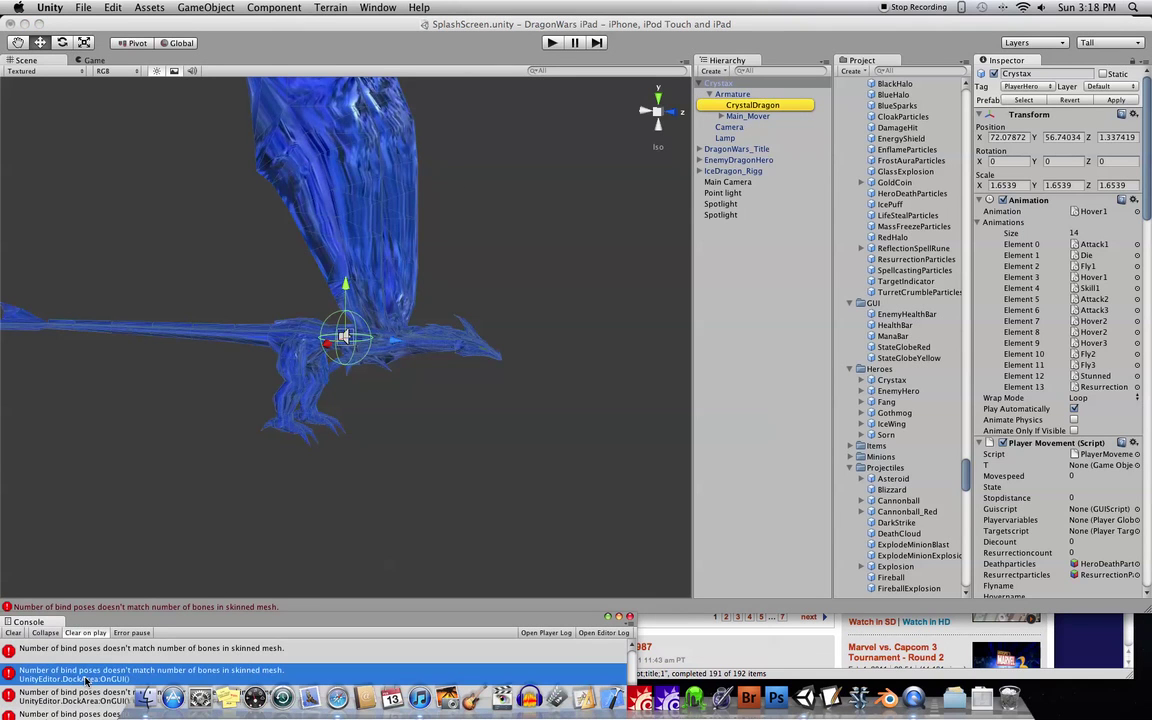
pyautogui.click(114, 652)
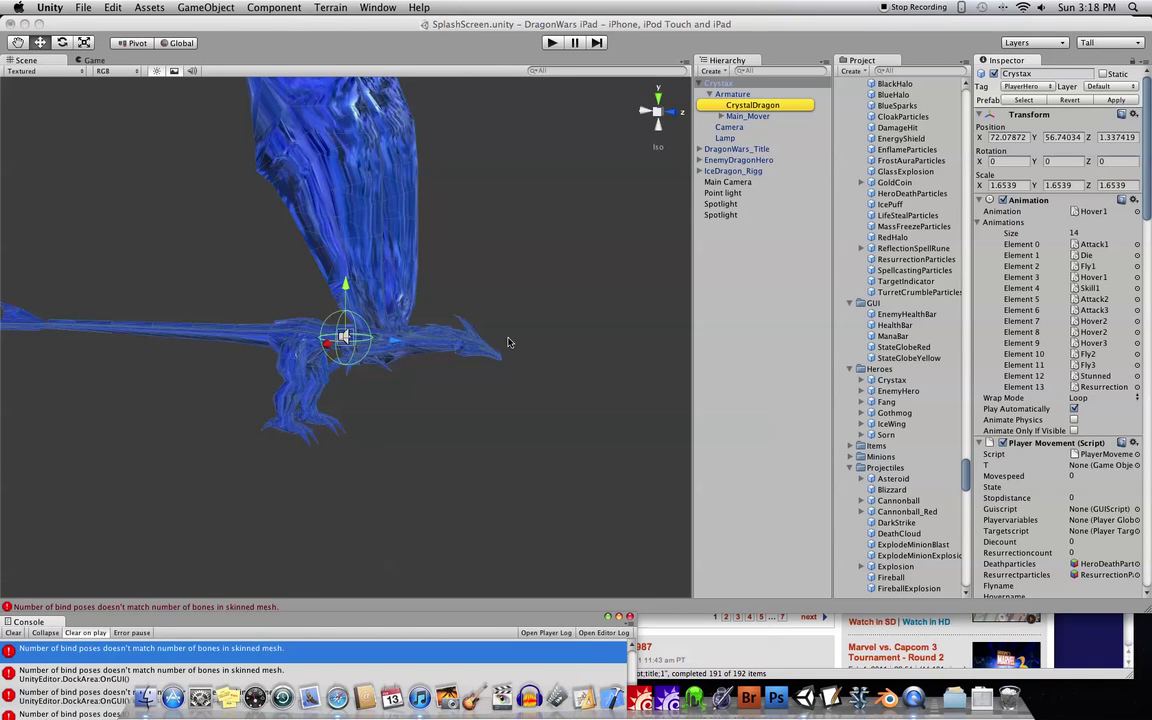
pyautogui.keyDown('alt'); pyautogui.moveTo(400, 311); pyautogui.dragTo(373, 429); pyautogui.keyUp('alt')
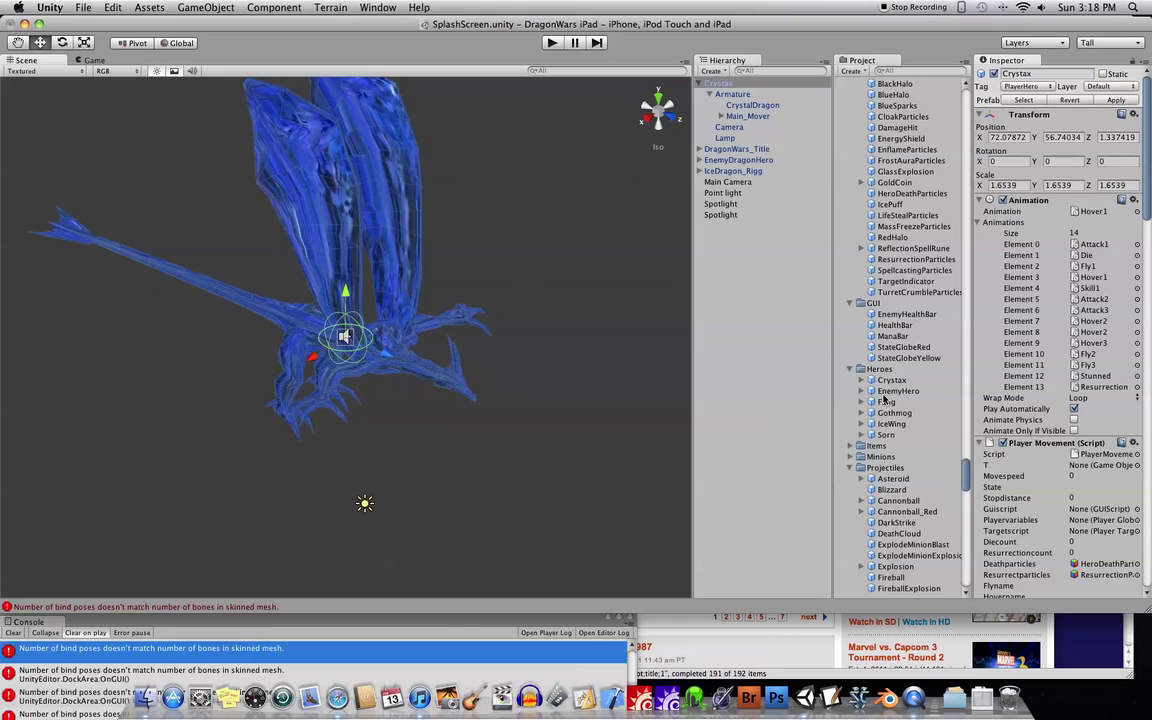
pyautogui.keyDown('alt'); pyautogui.moveTo(410, 412); pyautogui.dragTo(512, 357); pyautogui.keyUp('alt')
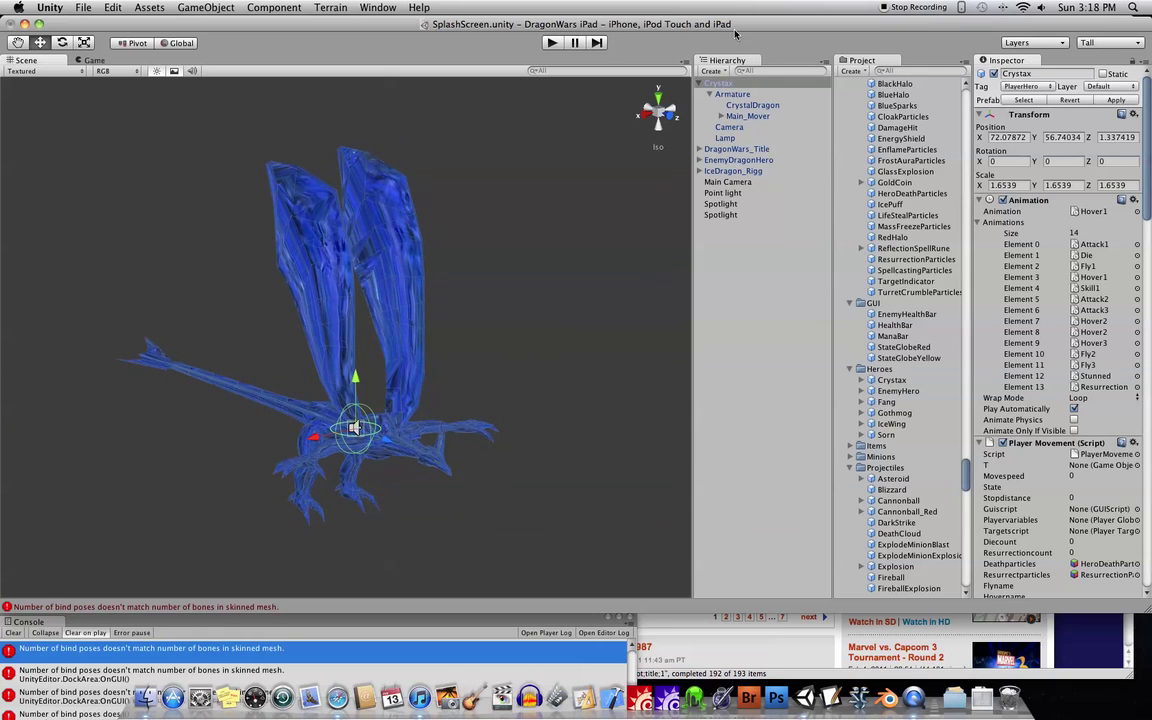
# Delete the Crystax hero from the scene and select the main camera
pyautogui.click(701, 83)
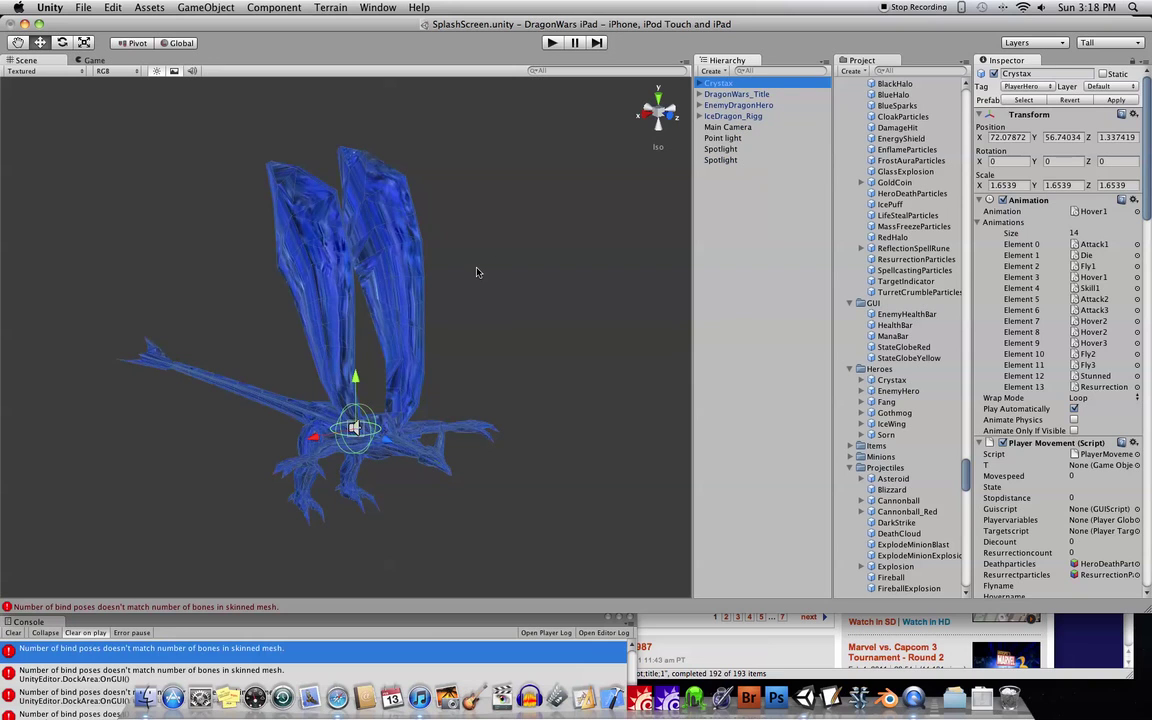
pyautogui.press('super+BackSpace')
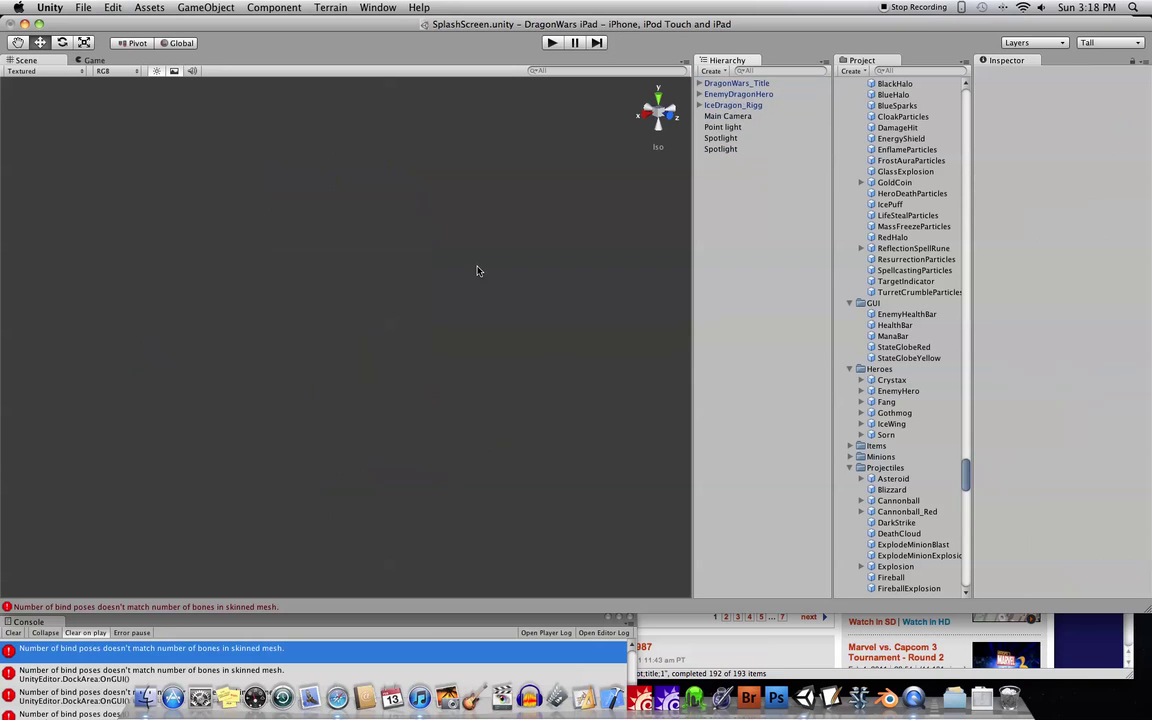
pyautogui.click(744, 116)
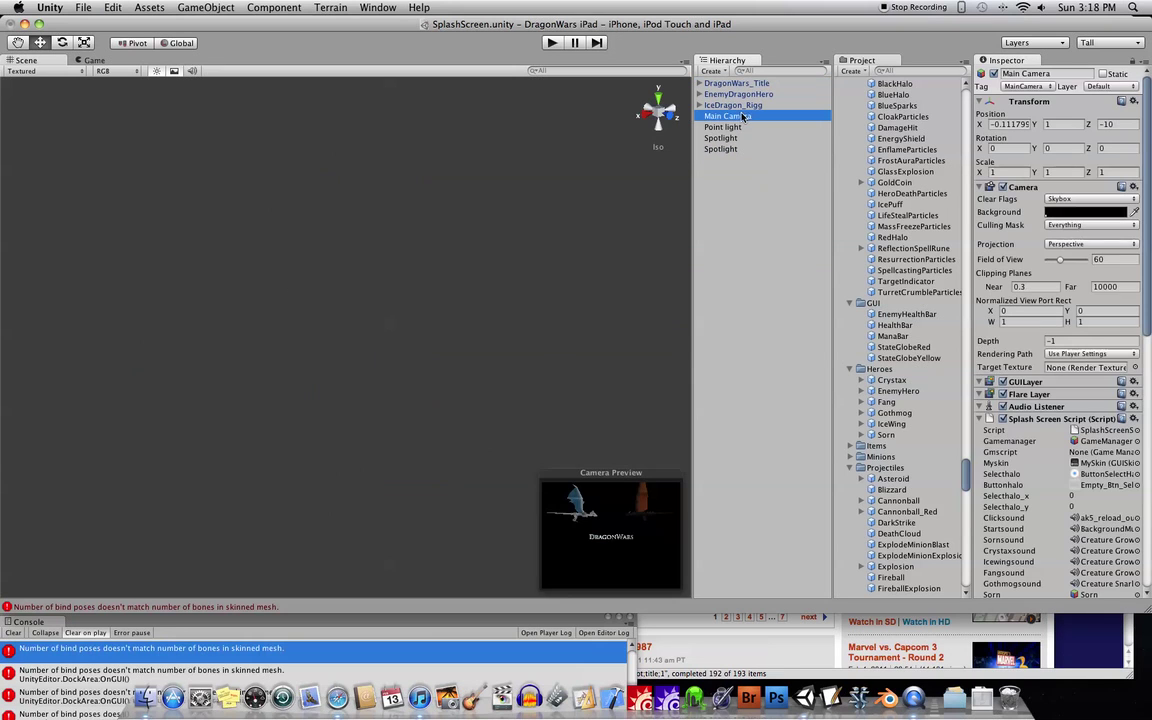
# Review the Crystax hero prefab's components, from its animation list and player variables down to the model preview
pyautogui.click(890, 380)
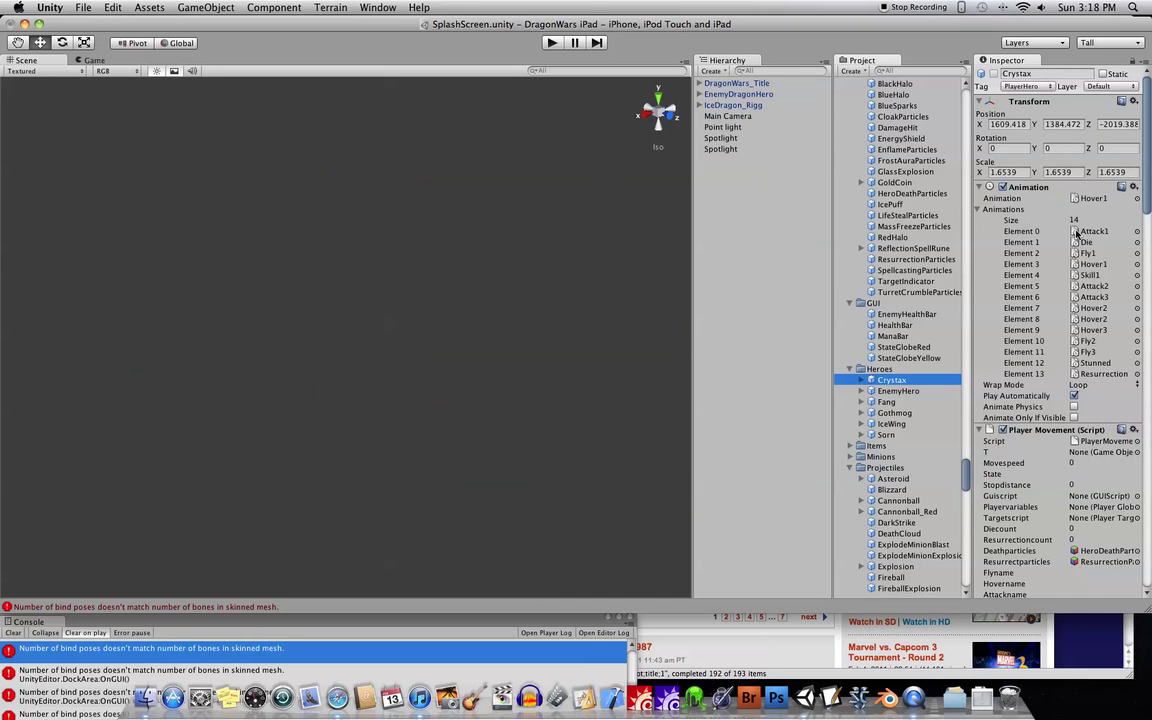
pyautogui.scroll(-8, 1100, 370)
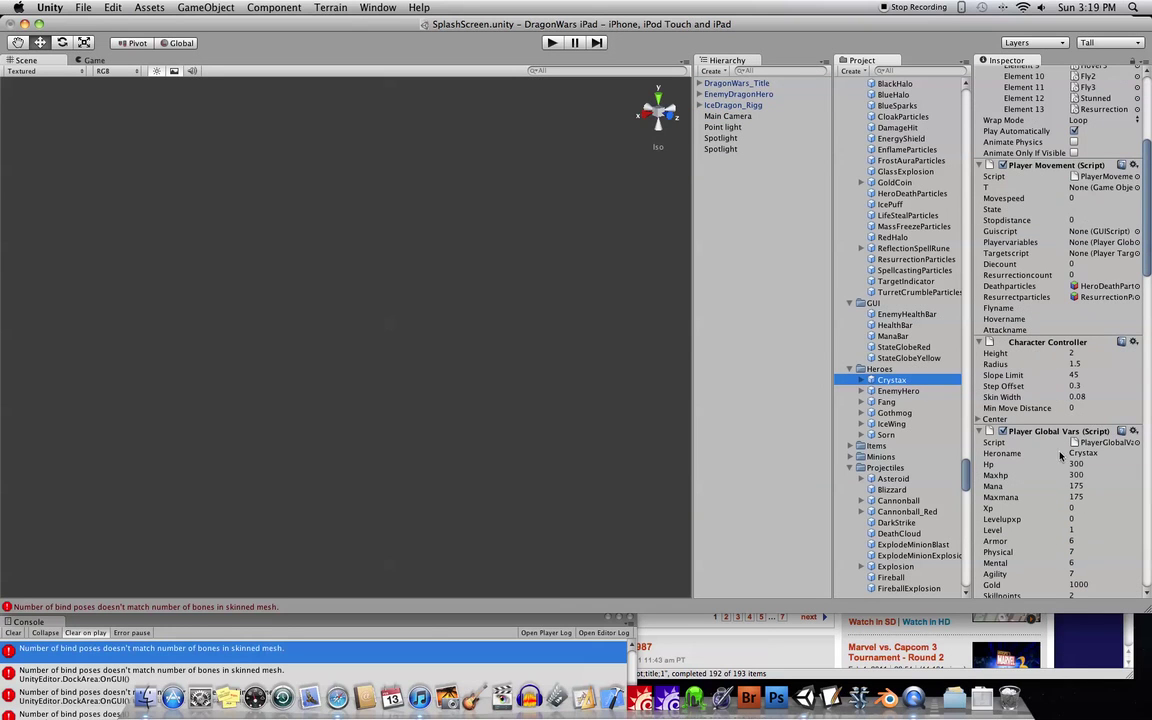
pyautogui.scroll(-3, 1060, 305)
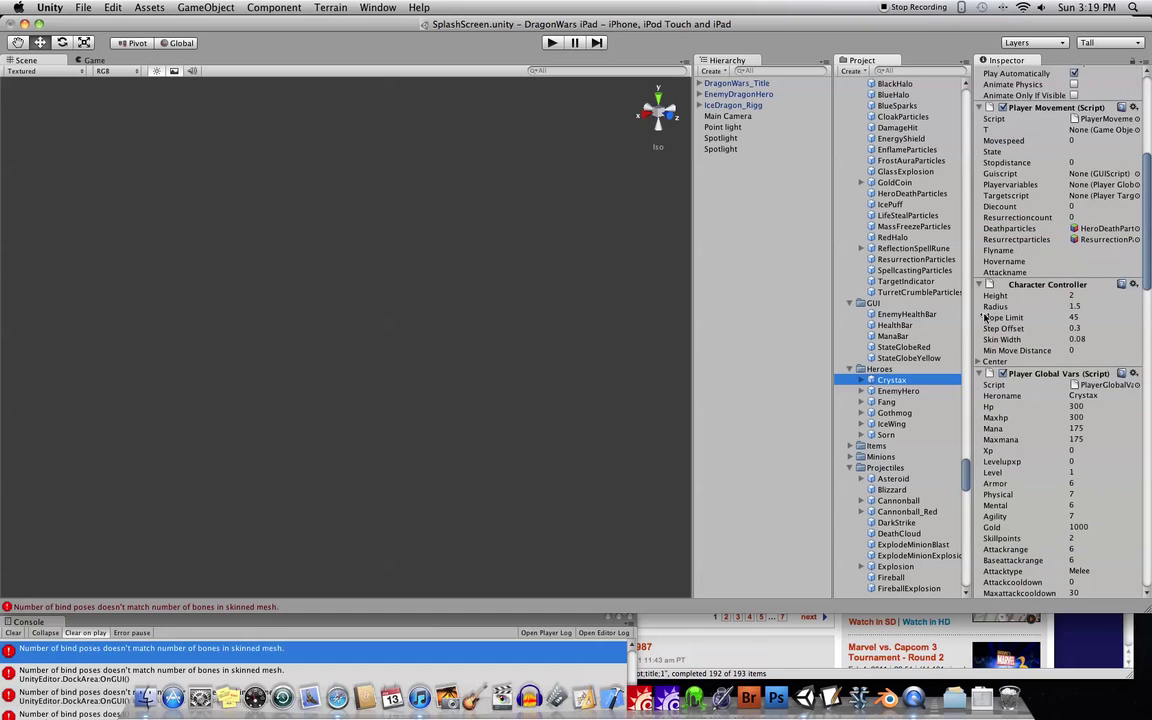
pyautogui.scroll(-20, 1080, 311)
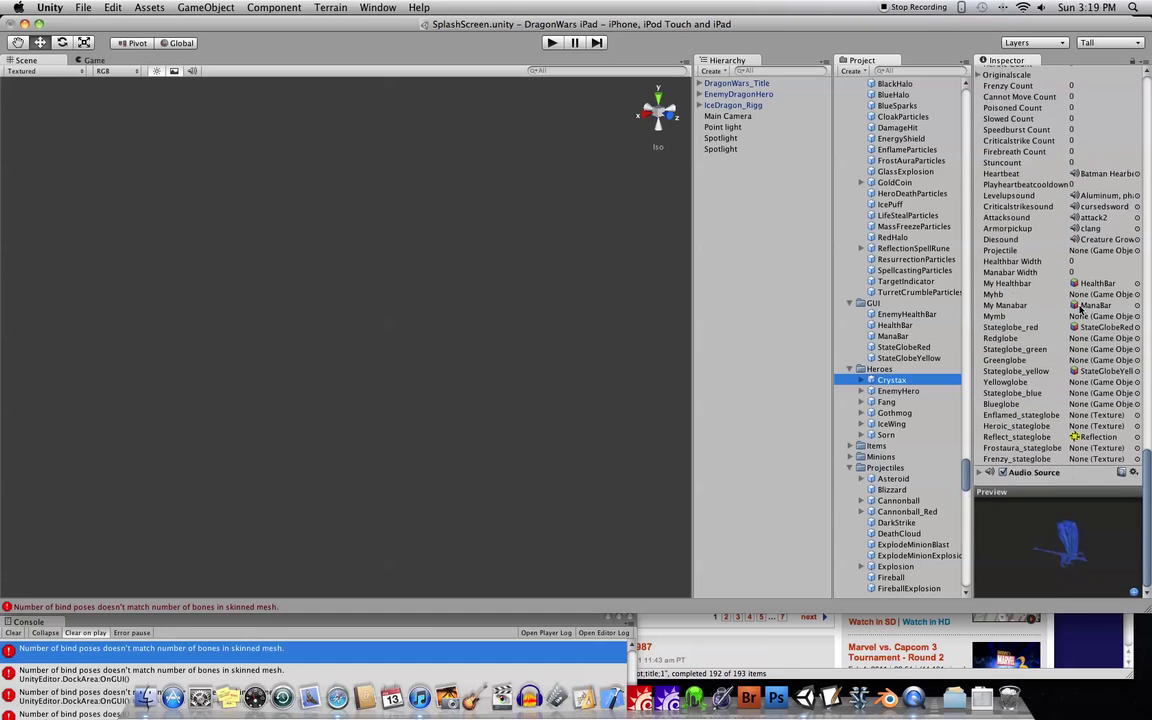
pyautogui.scroll(8, 1079, 307)
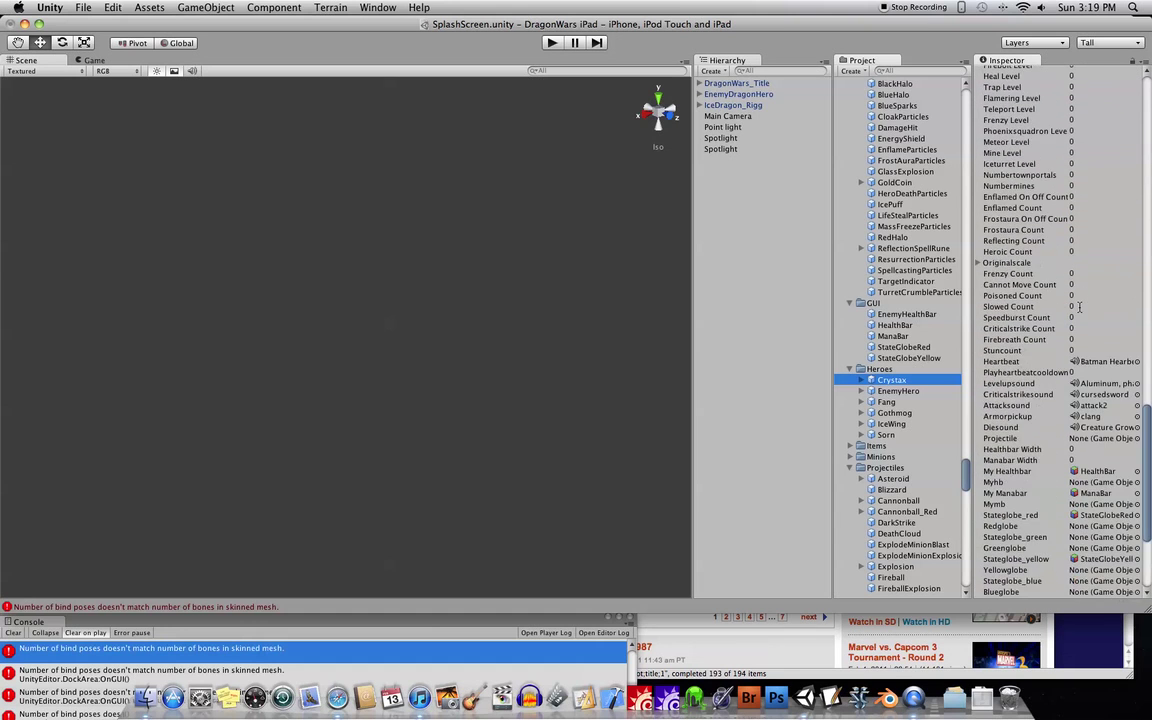
pyautogui.scroll(14, 1079, 307)
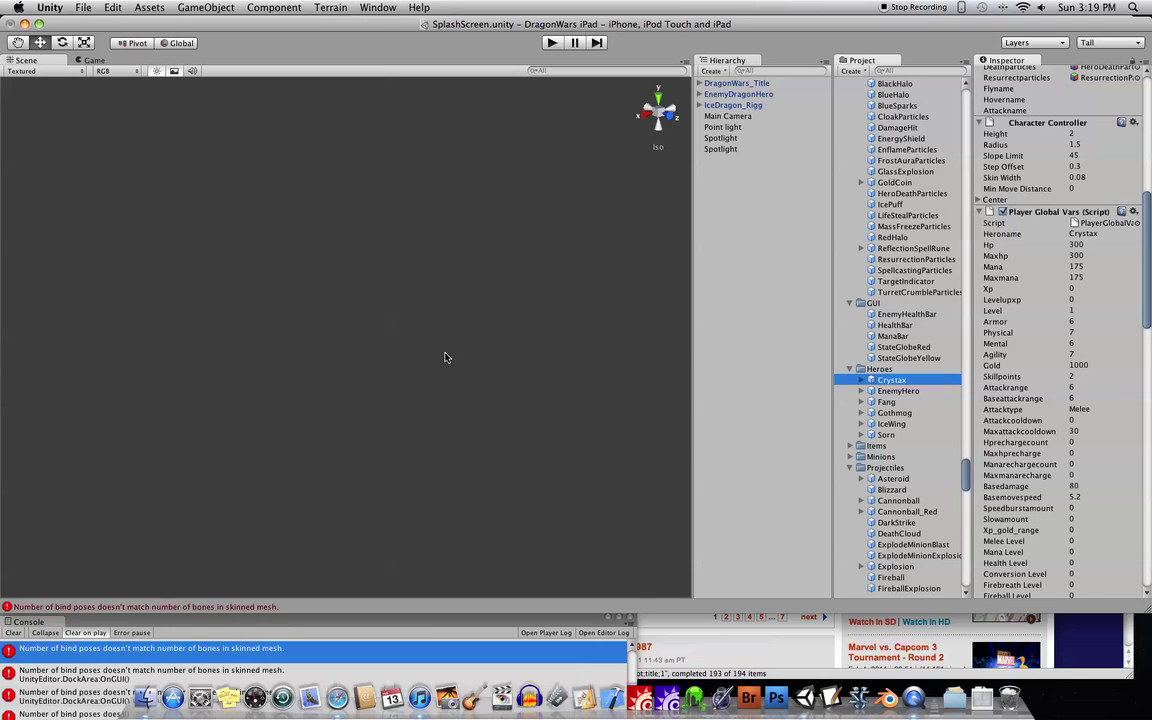
# Select the main camera and examine the two dragons and the DragonWars title together from an angled view
pyautogui.click(728, 116)
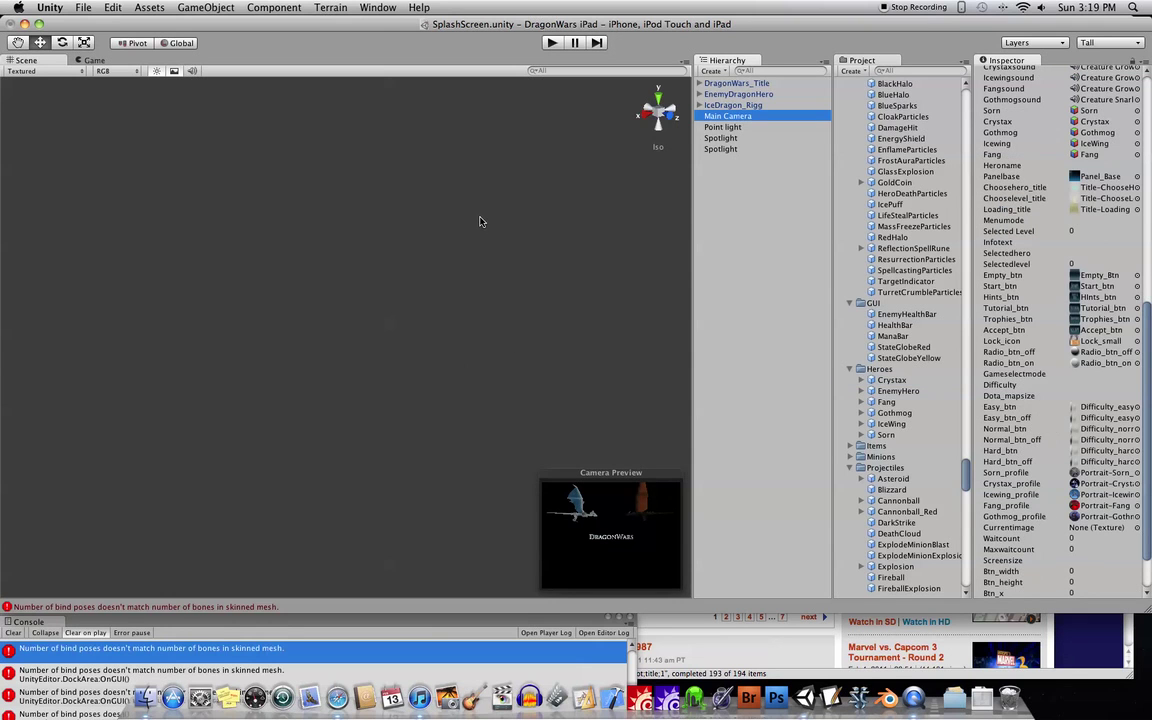
pyautogui.keyDown('alt'); pyautogui.moveTo(479, 222); pyautogui.dragTo(344, 430); pyautogui.keyUp('alt')
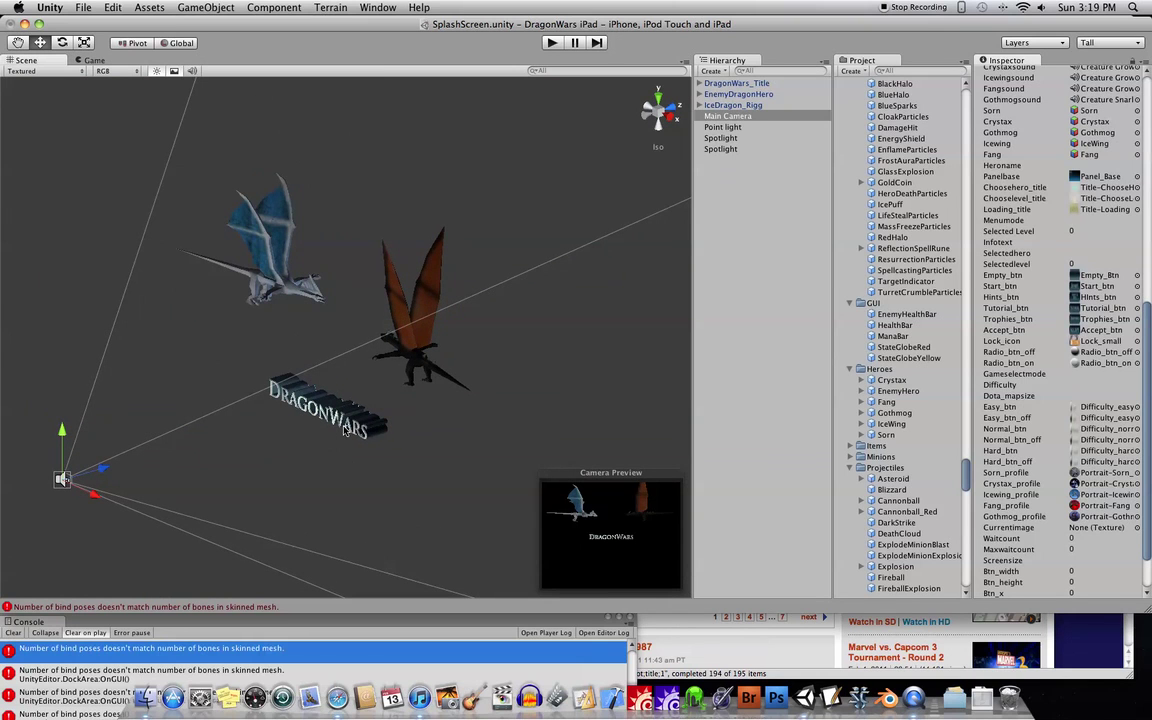
pyautogui.keyDown('alt'); pyautogui.moveTo(296, 332); pyautogui.dragTo(324, 352); pyautogui.keyUp('alt')
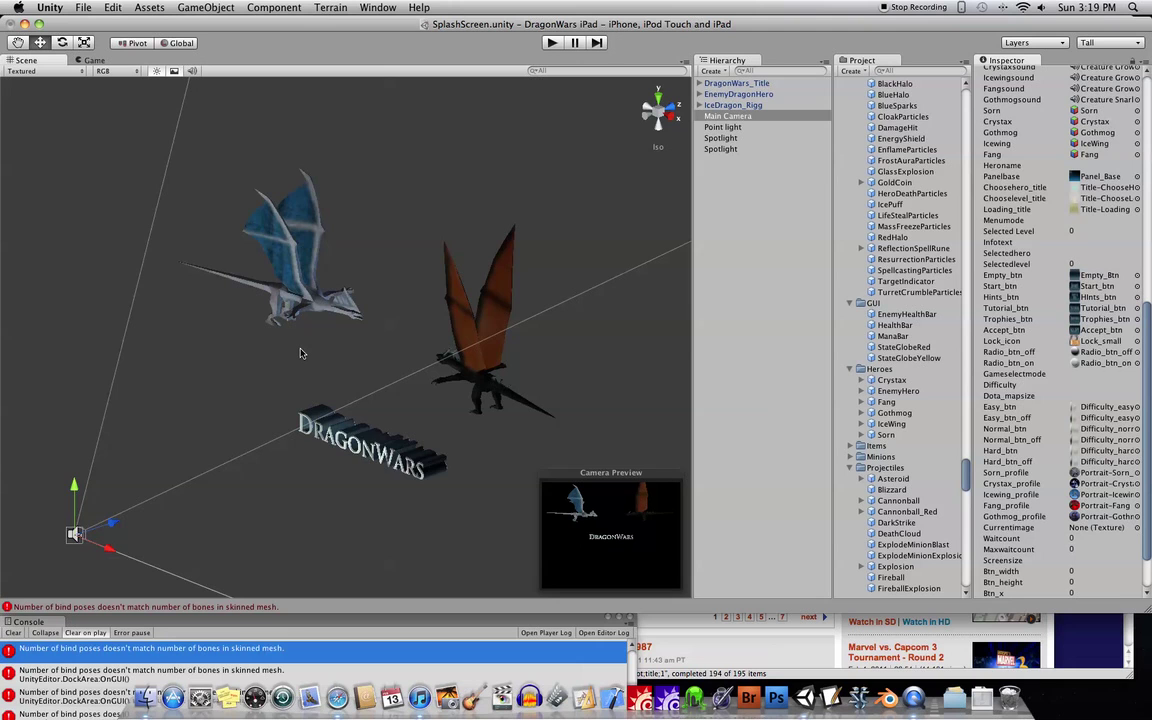
pyautogui.scroll(-2, 300, 353)
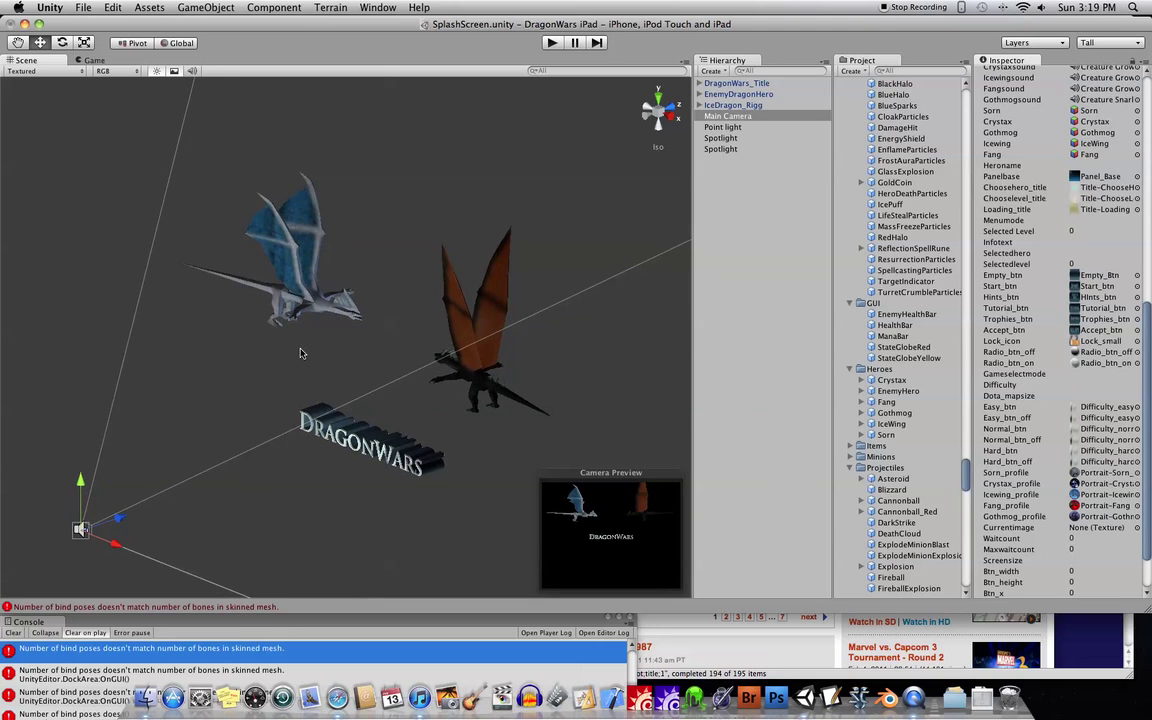